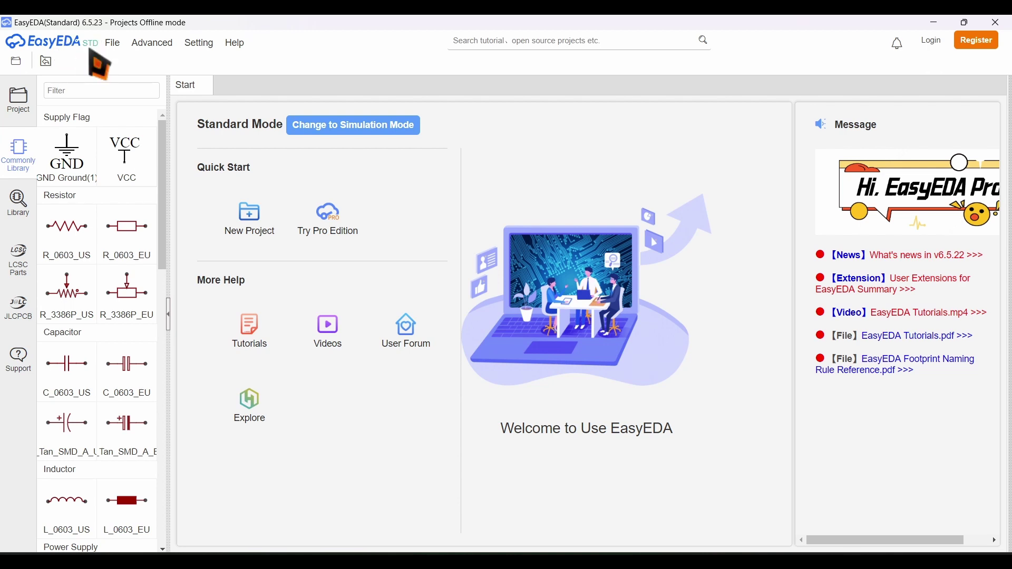
Switch to simulation mode and create a new project titled 'LED sim 1'.
click(90, 44)
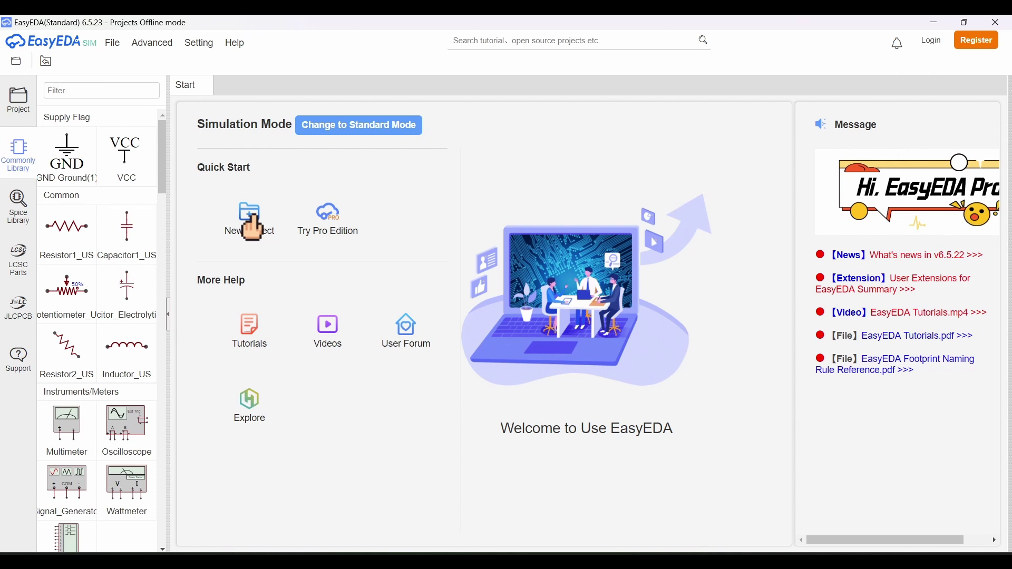
click(252, 228)
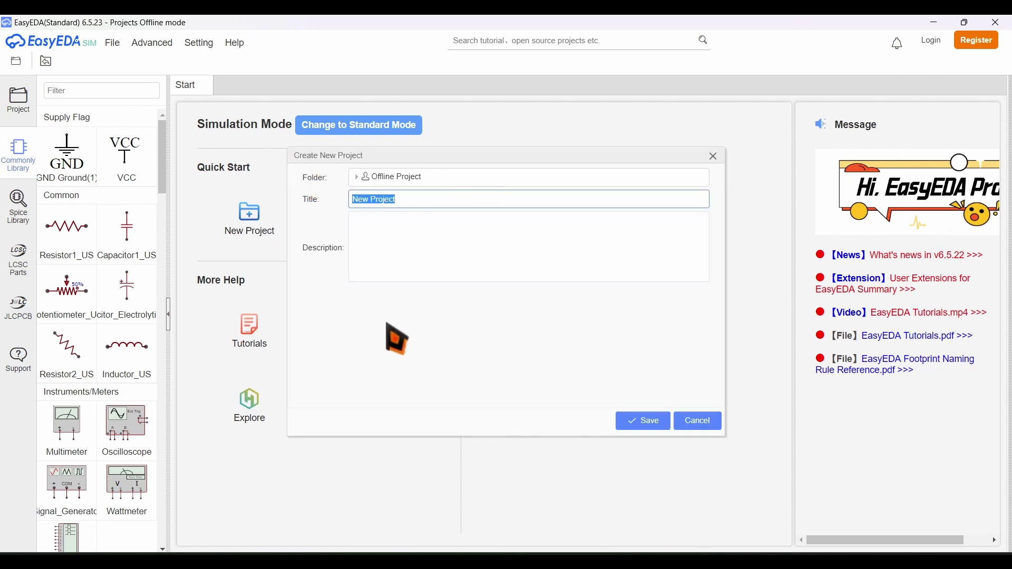
key(BackSpace)
text(LED sim 1)
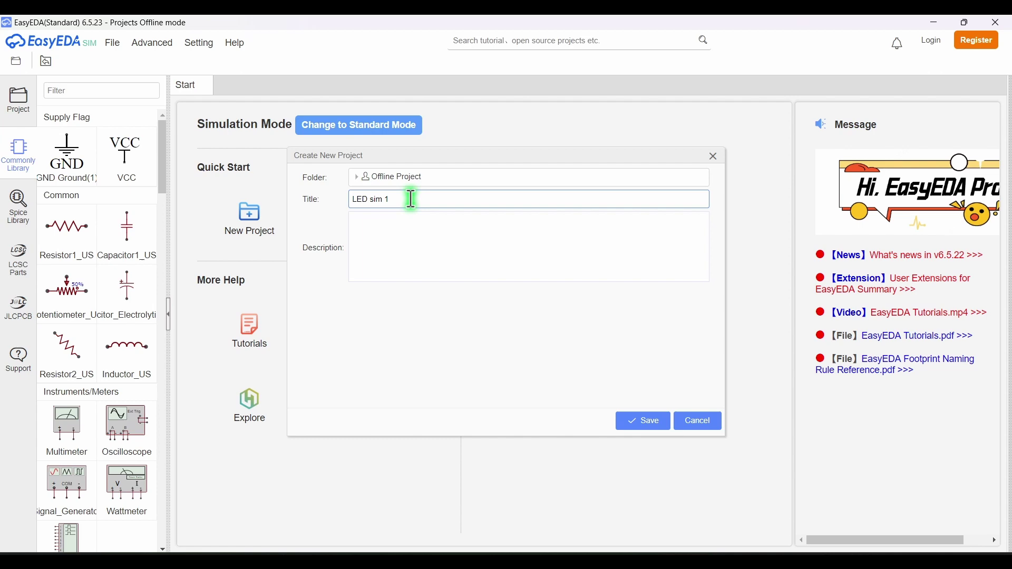
click(643, 420)
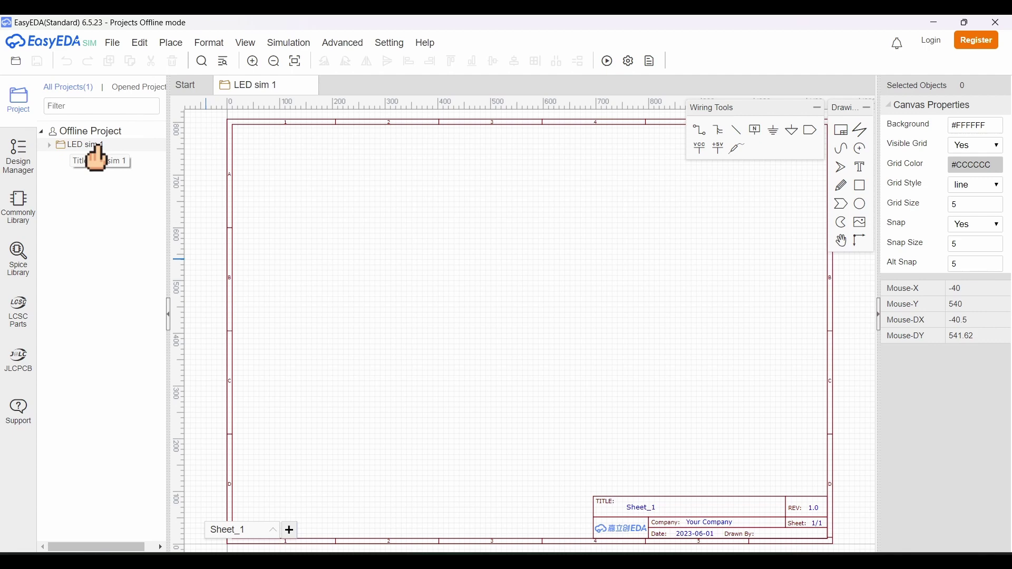
Dismiss the registration window and bring up the account login form instead.
click(976, 41)
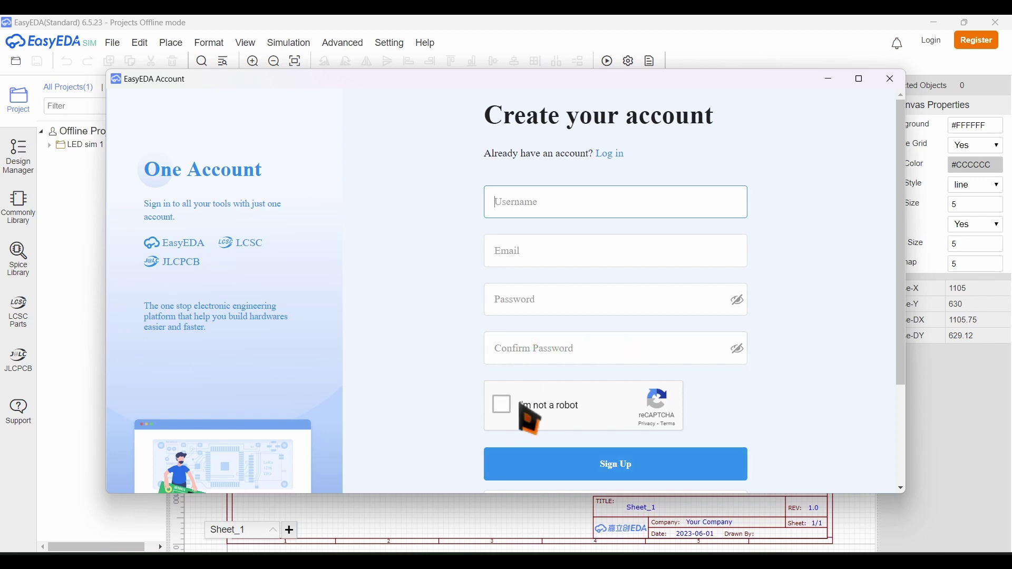
click(891, 79)
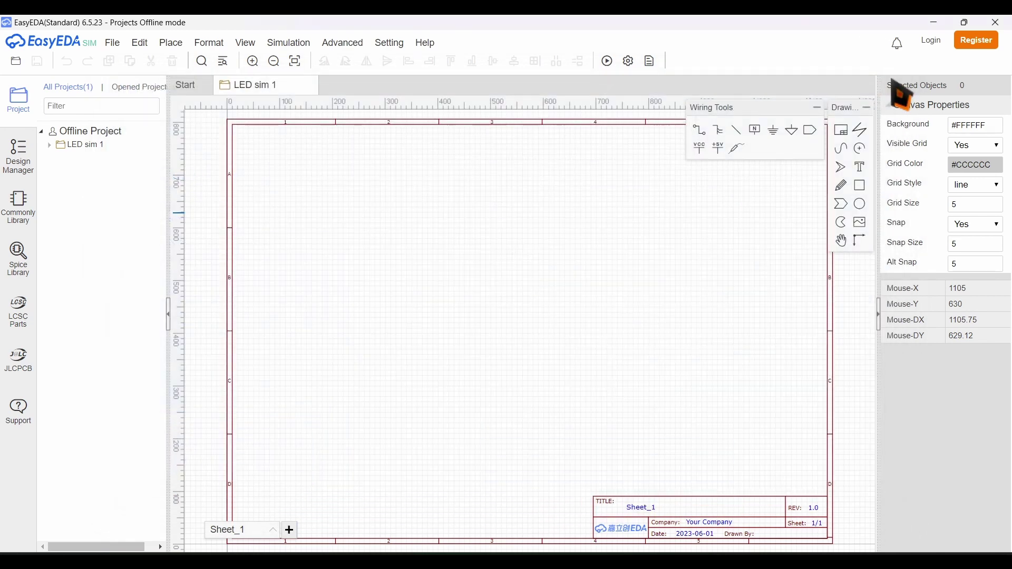
click(931, 41)
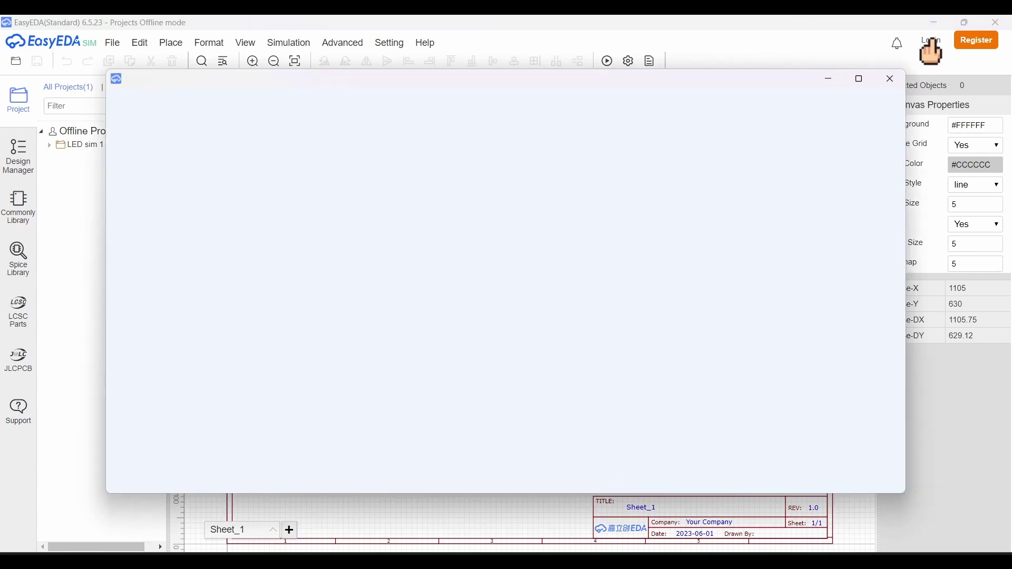
Enter username and password, sign in, and check the signed-in account menu.
click(529, 253)
text(kkk)
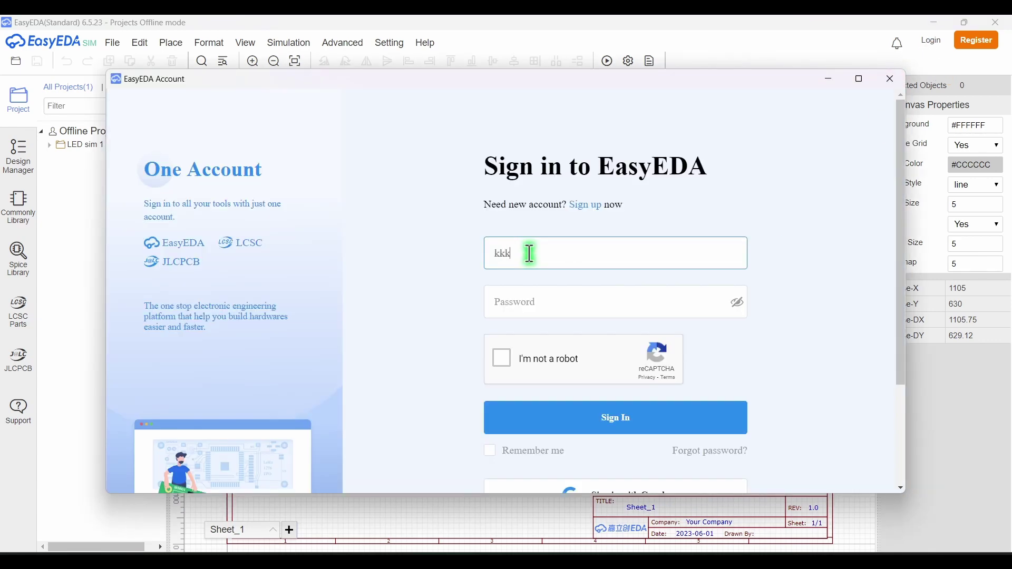
click(529, 303)
click(513, 312)
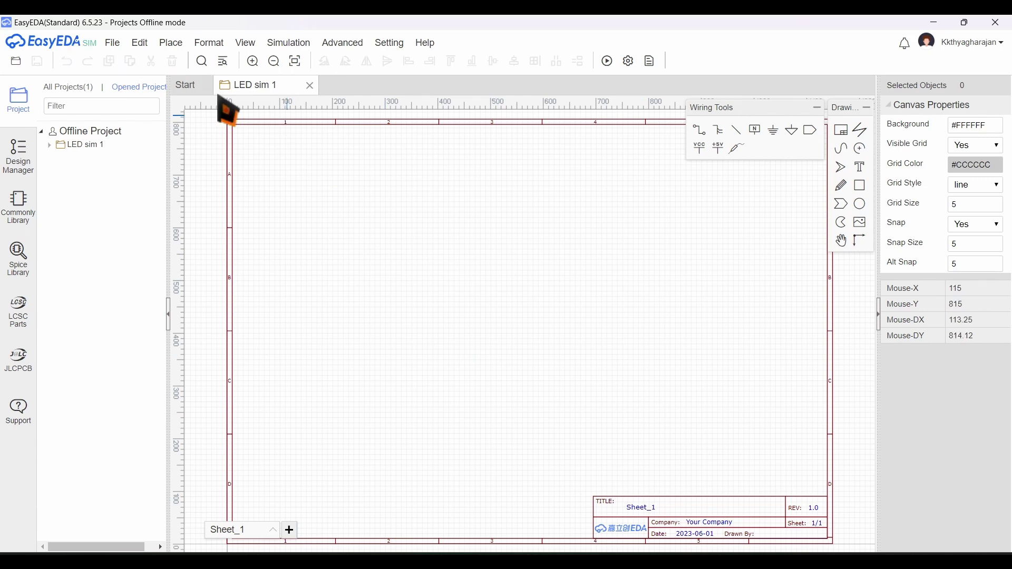
click(969, 42)
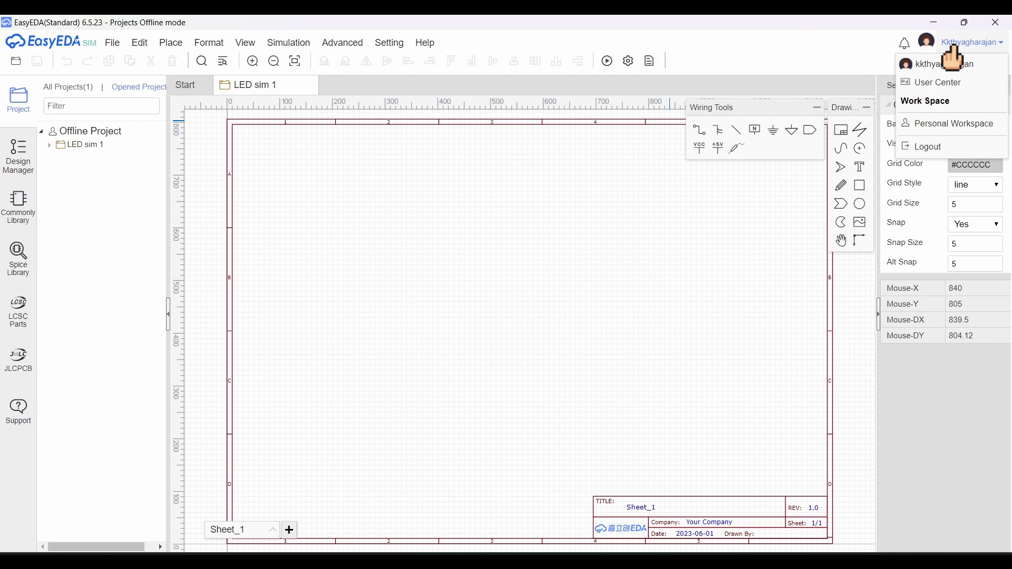
Place a Voltage_Source V1 from the Commonly Library near the middle of the sheet.
click(941, 57)
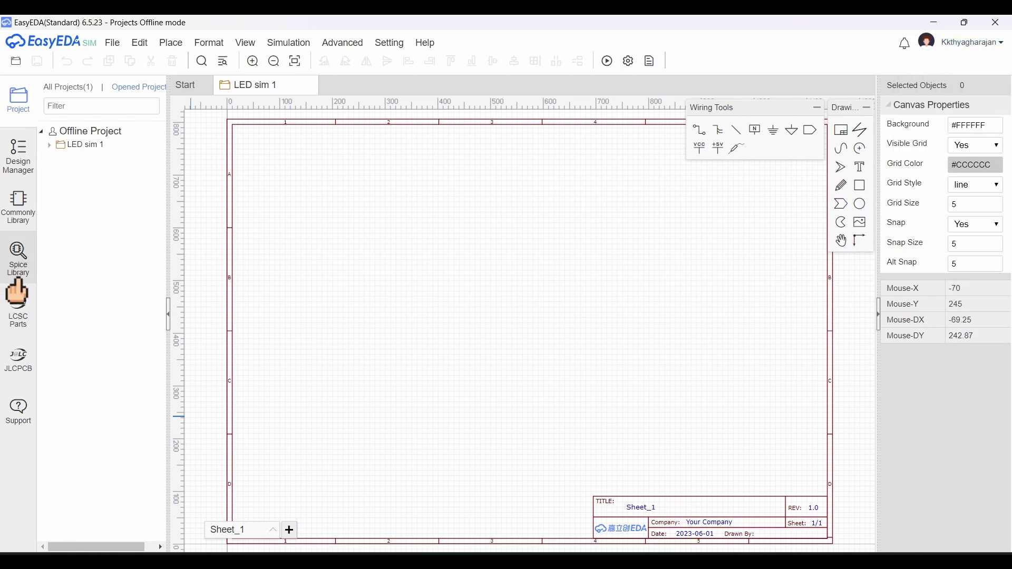
click(19, 206)
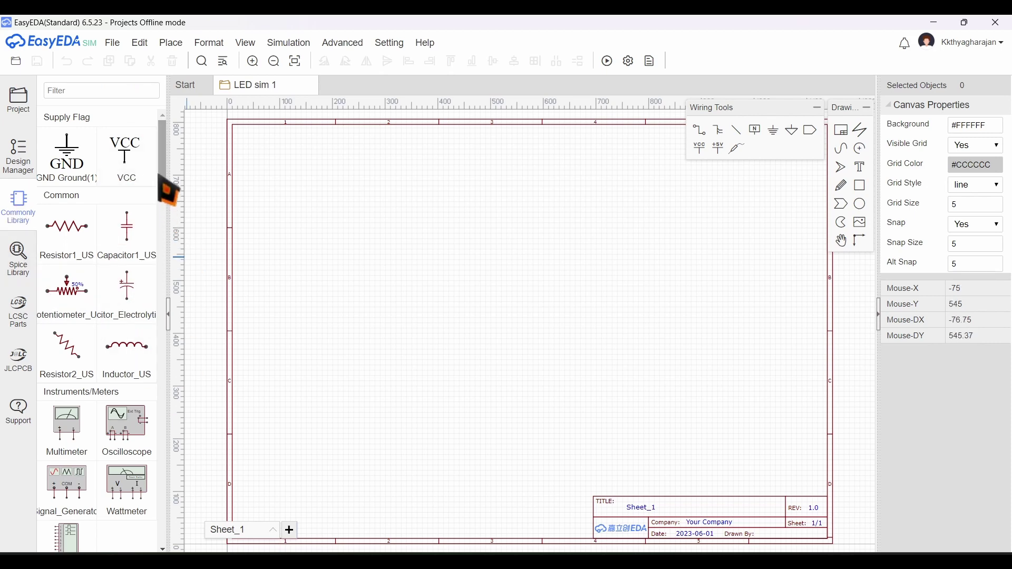
drag(162, 188, 163, 238)
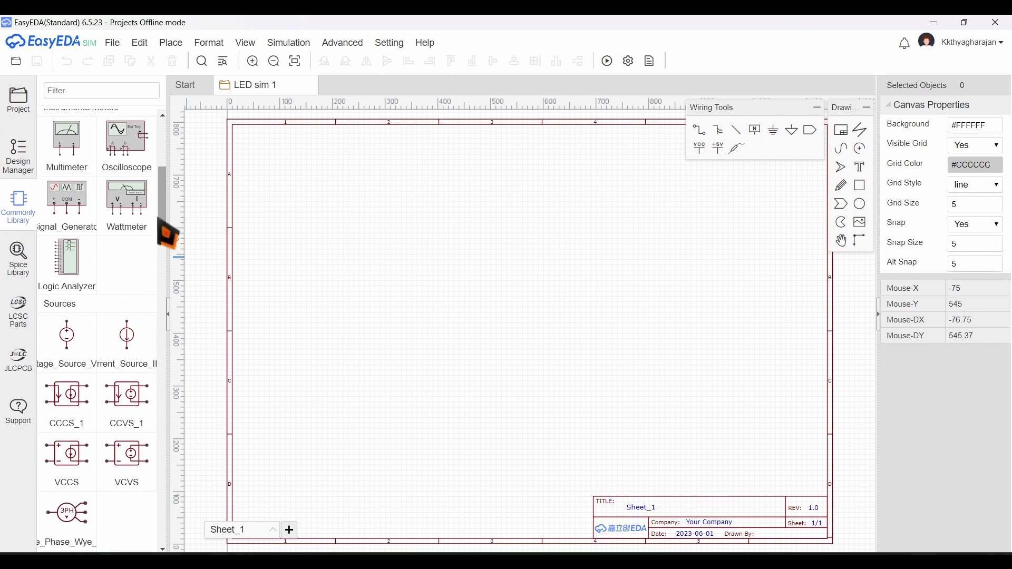
click(60, 348)
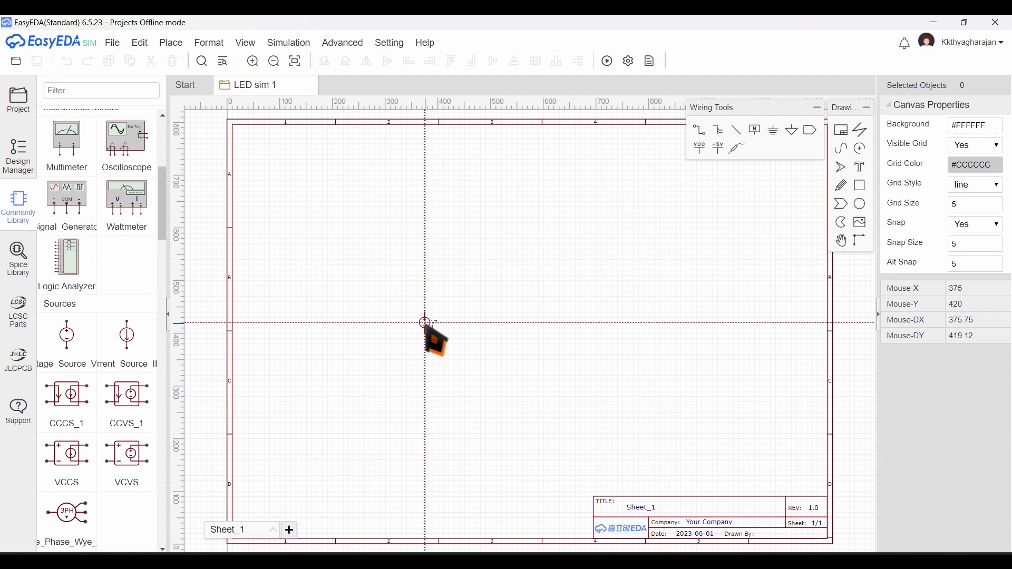
click(424, 322)
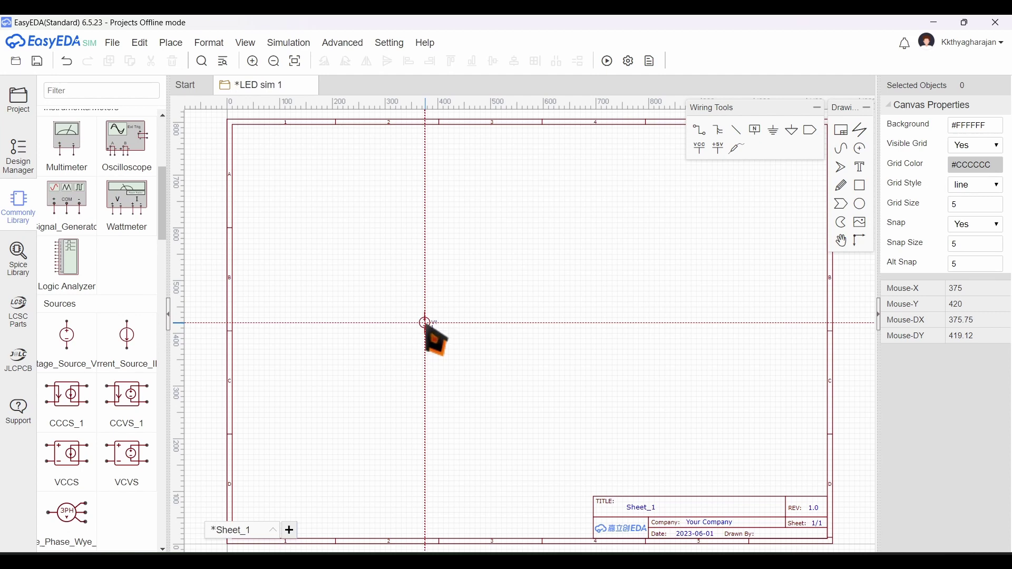
key(Escape)
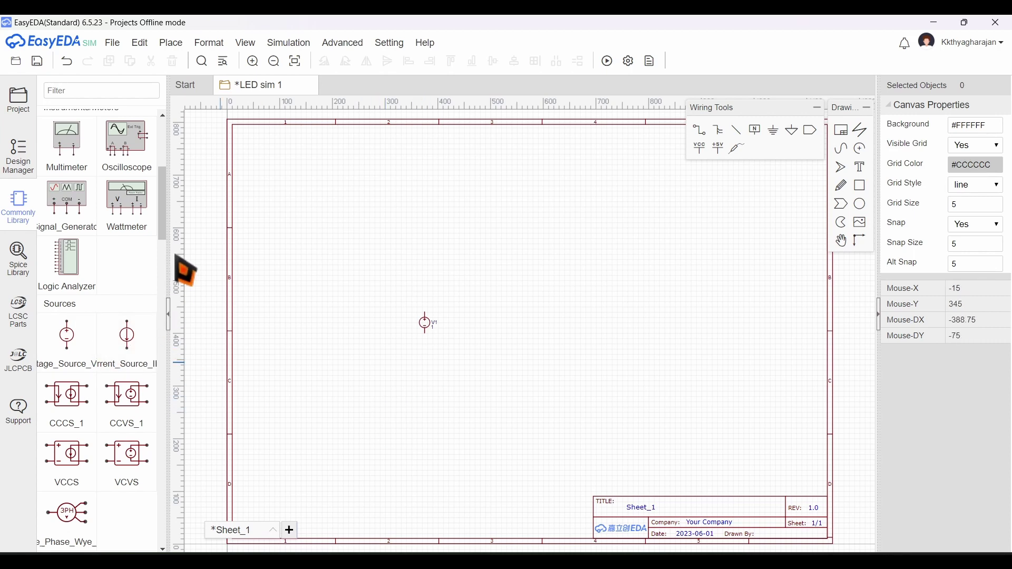
drag(163, 222, 162, 522)
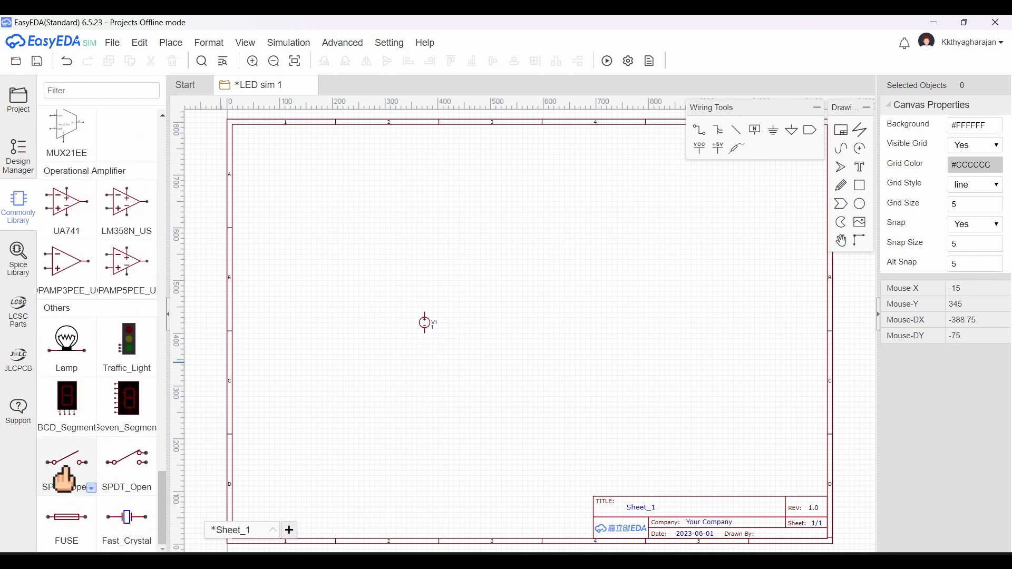
mouse_move(67, 471)
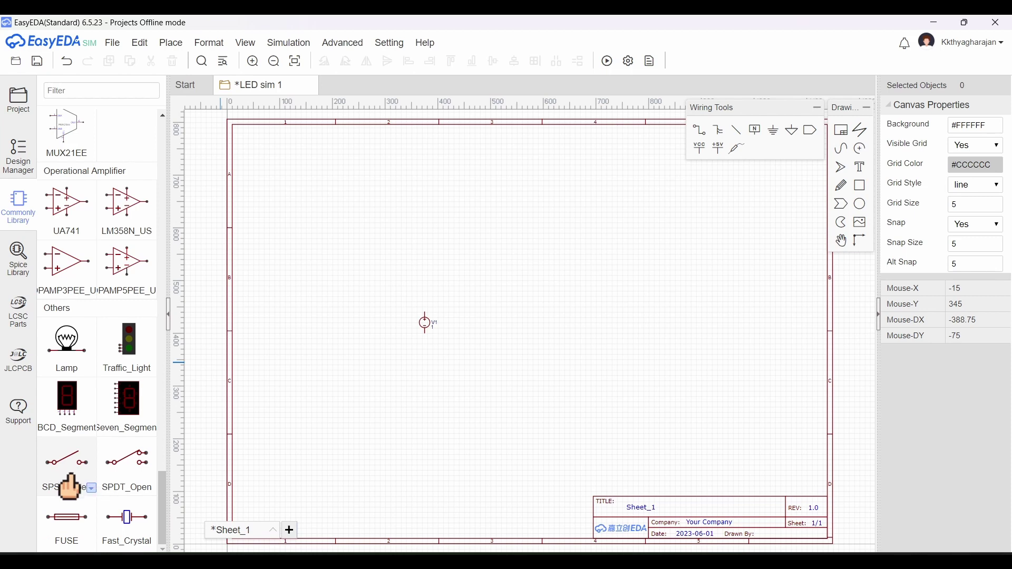
Place single-pole switch S1 beside the voltage source.
click(70, 484)
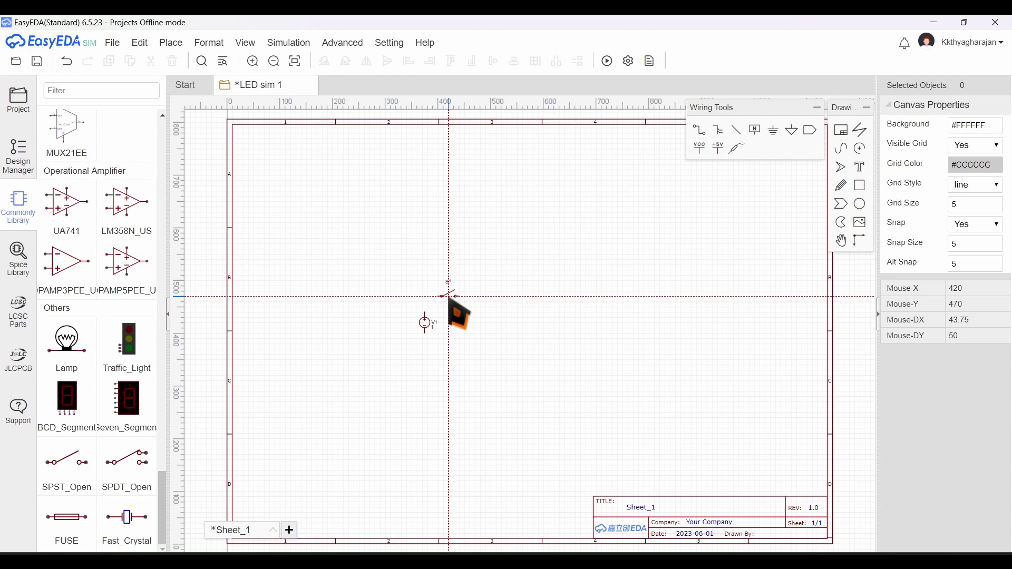
click(455, 312)
right_click(455, 312)
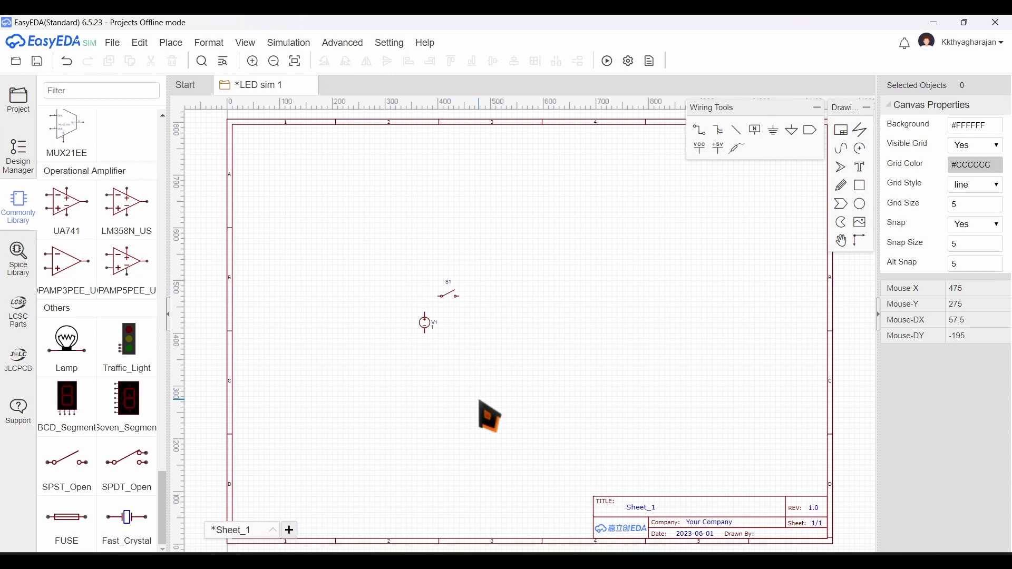
scroll(102, 317, up, 5)
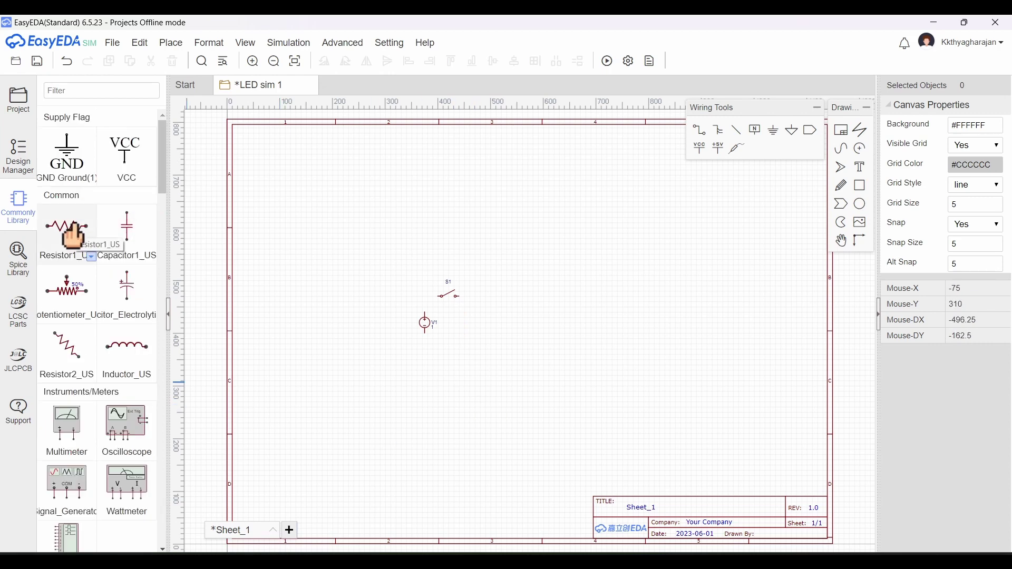
Place resistor R1 right of S1 and the LED beside R1.
click(74, 237)
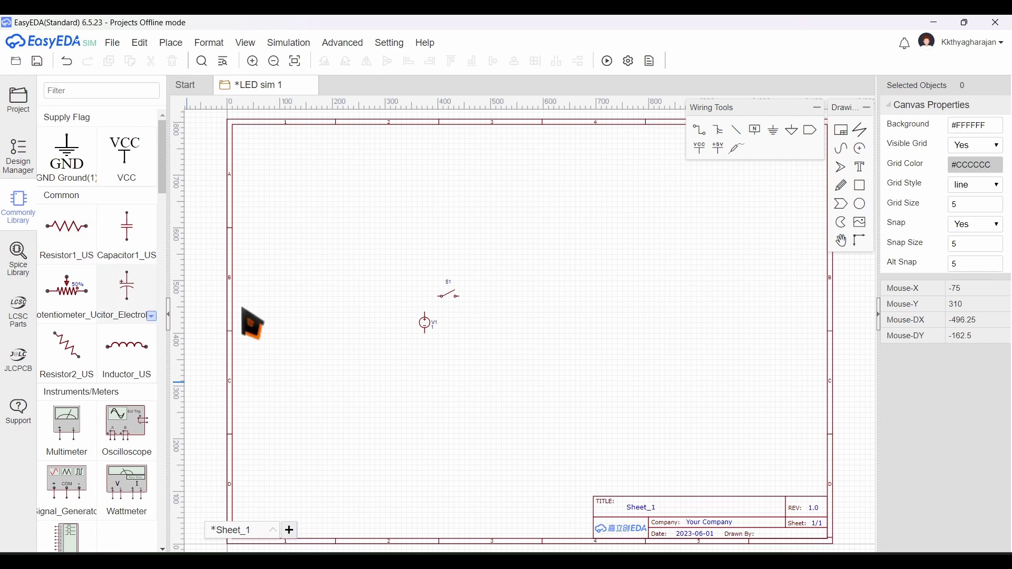
click(470, 297)
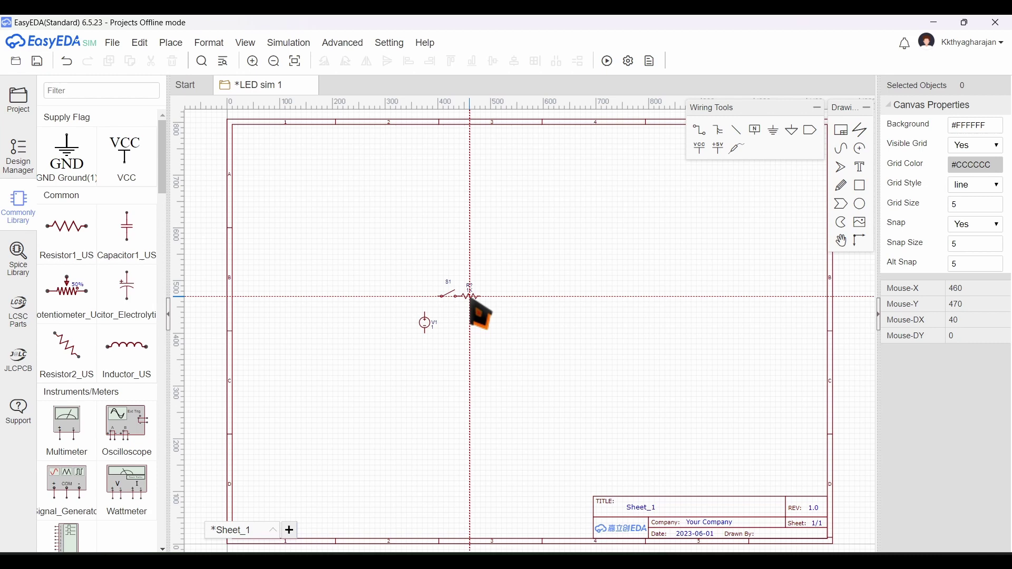
right_click(480, 314)
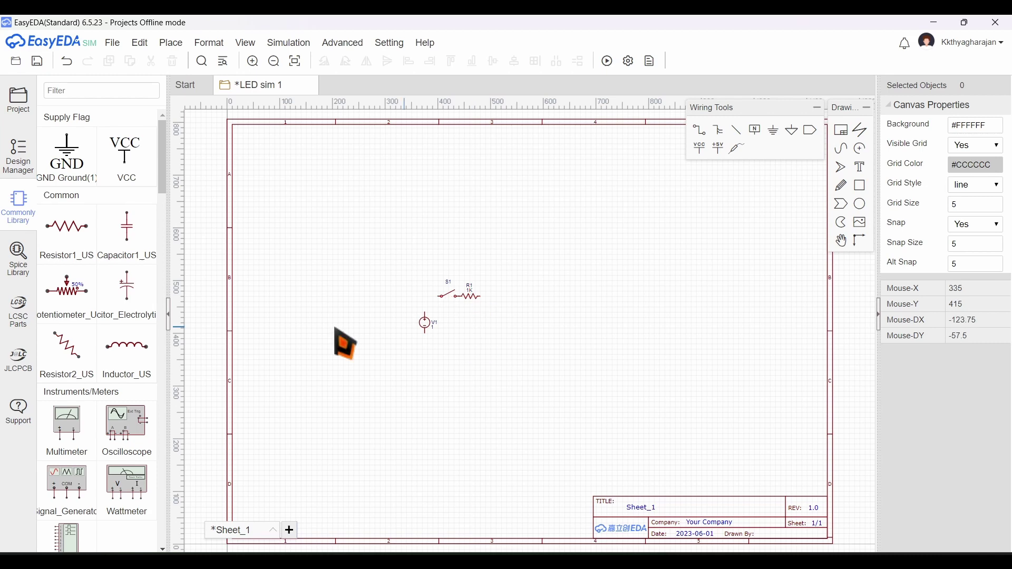
mouse_move(163, 158)
mouse_down()
mouse_move(162, 285)
mouse_move(163, 261)
mouse_up()
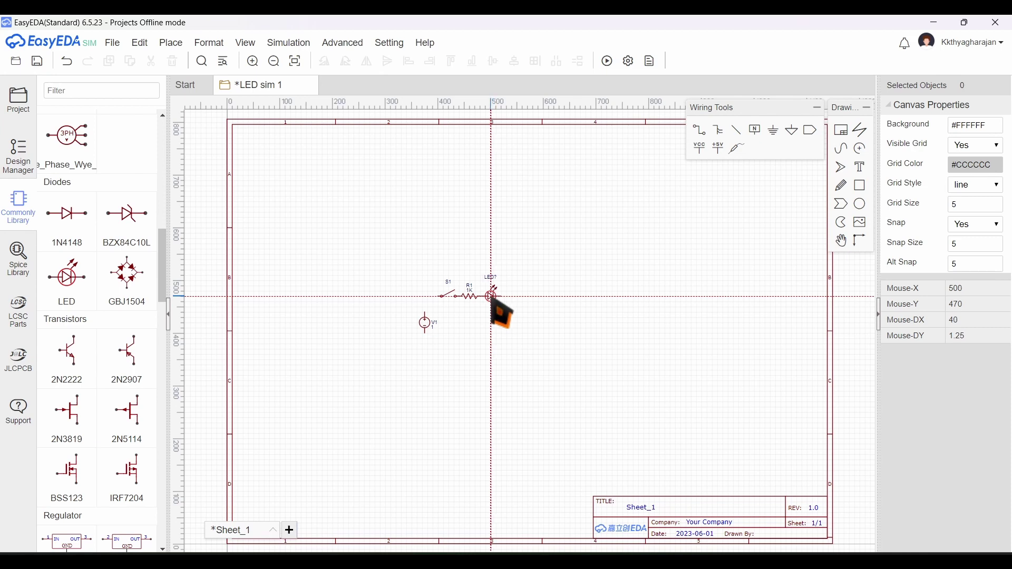
click(501, 314)
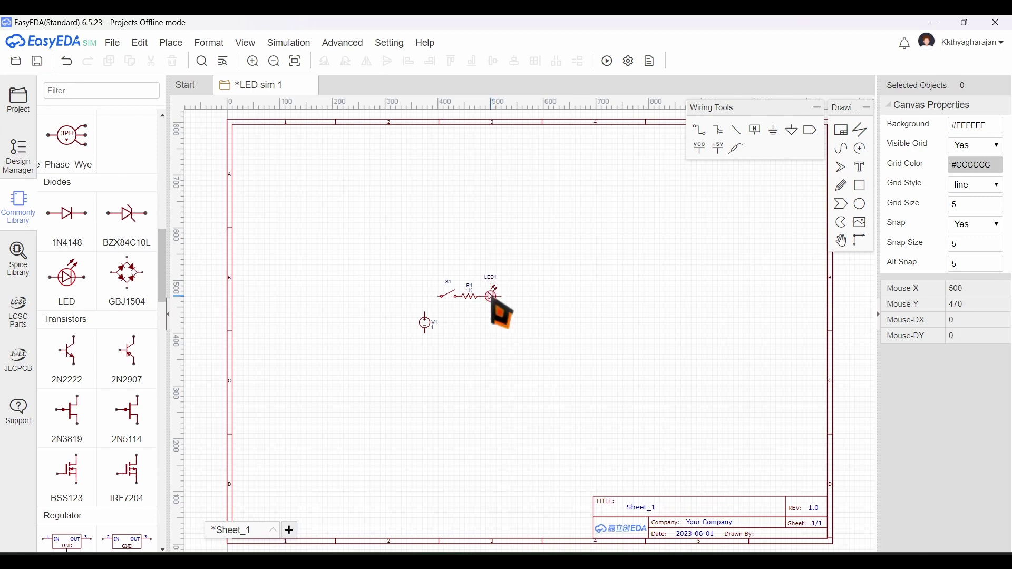
mouse_move(163, 261)
mouse_down()
mouse_move(168, 510)
mouse_move(176, 204)
mouse_up()
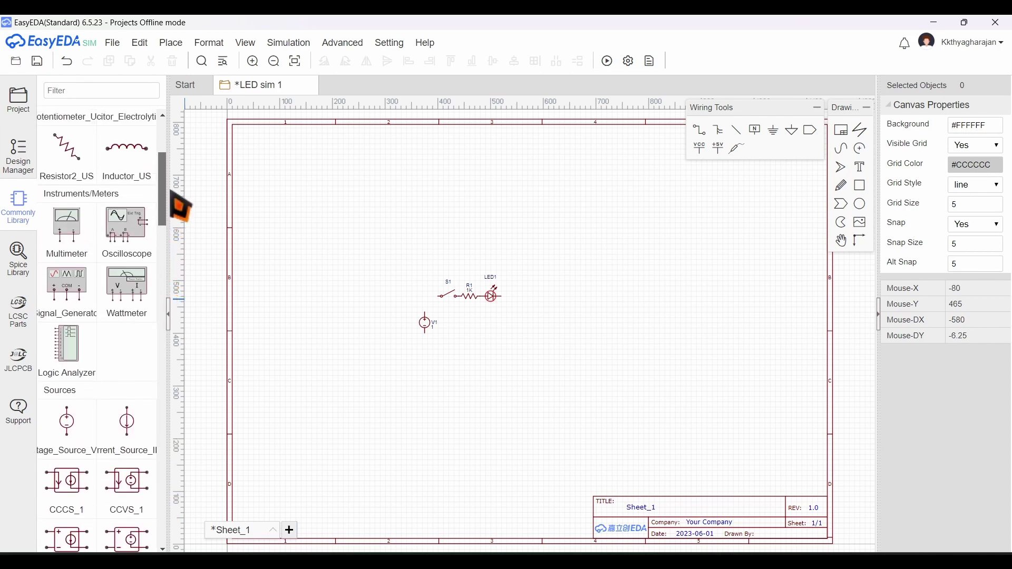
Place multimeter XMM1 to the right of LED1.
click(69, 236)
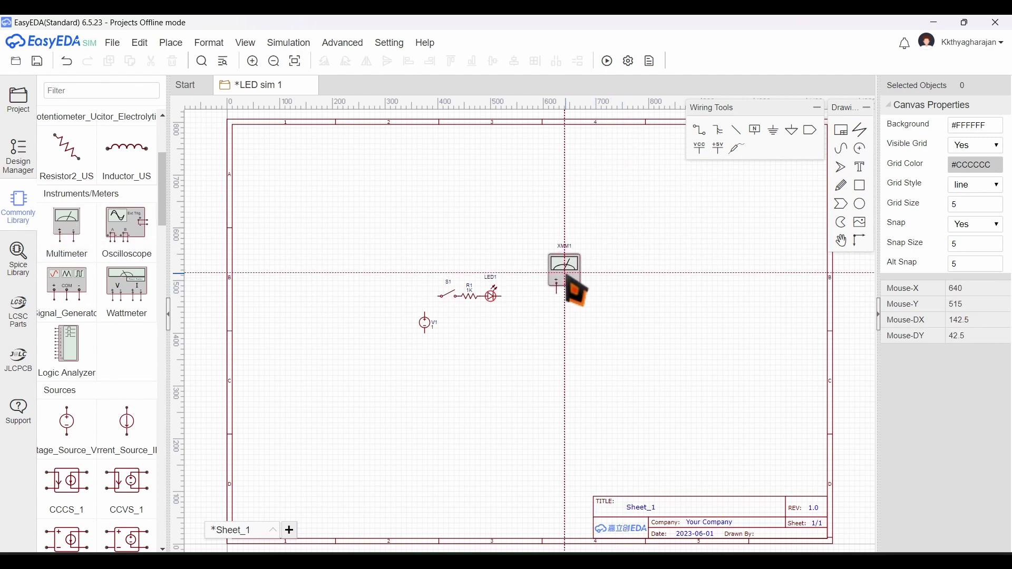
click(571, 289)
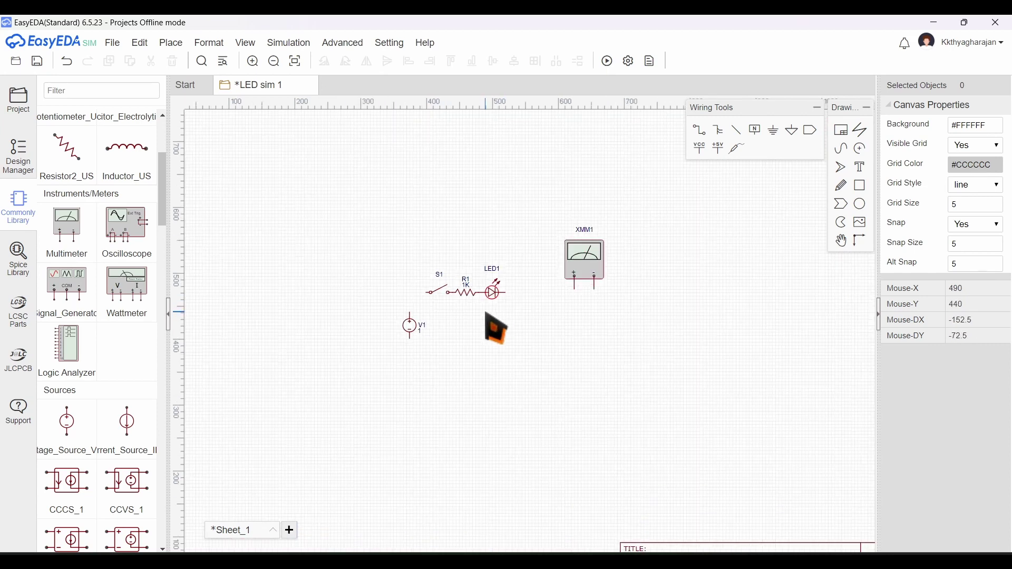
scroll(491, 326, up, 3)
scroll(510, 153, up, 1)
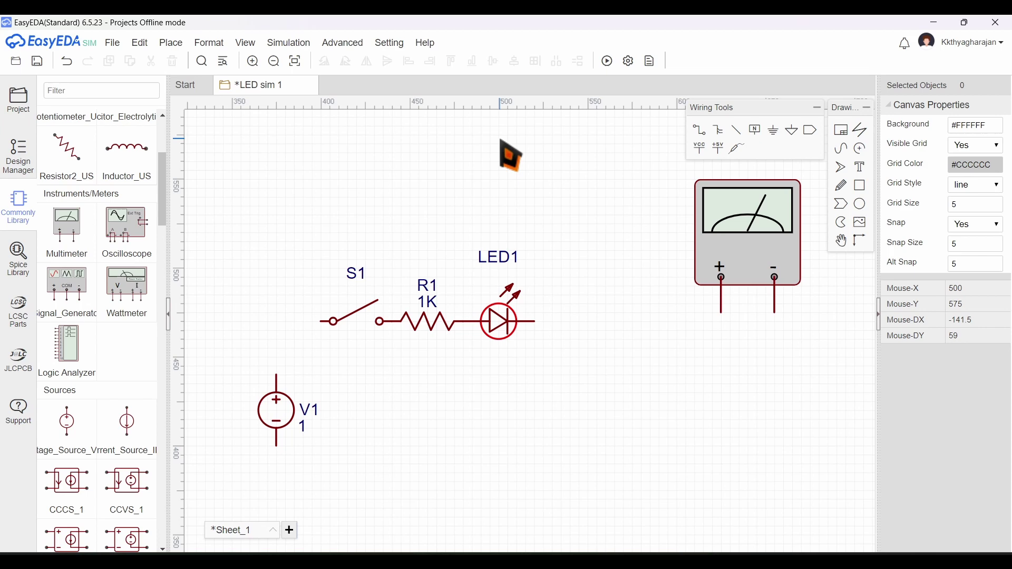
scroll(512, 191, down, 1)
scroll(513, 190, down, 1)
scroll(542, 273, up, 1)
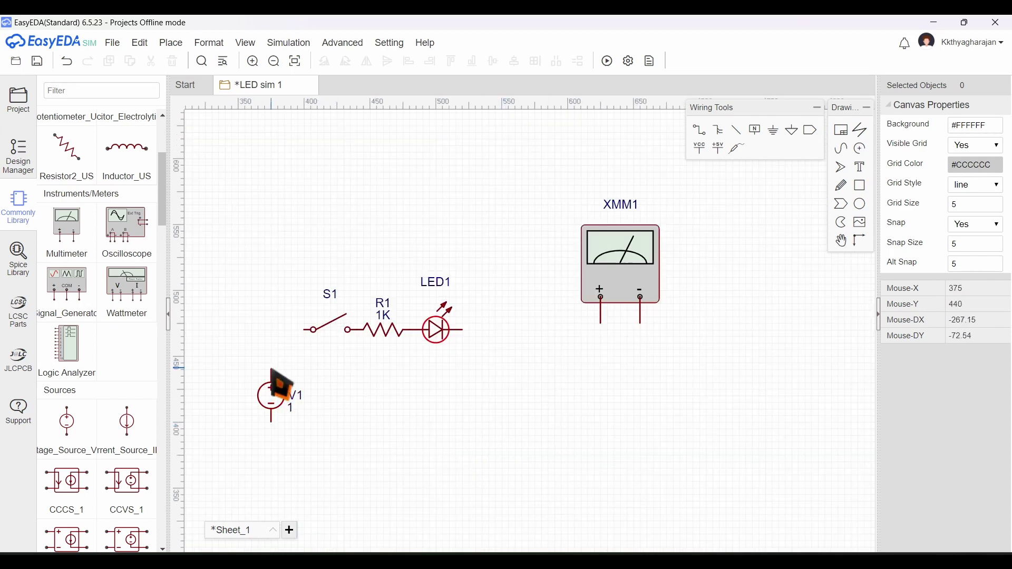
Wire V1's positive terminal to switch S1 with the W wire tool.
key(w)
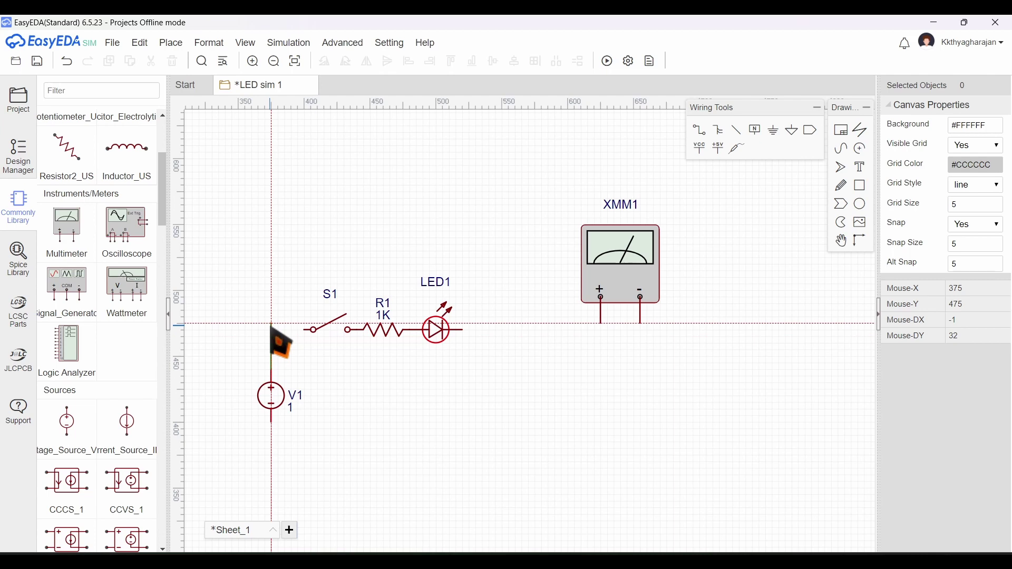
click(271, 333)
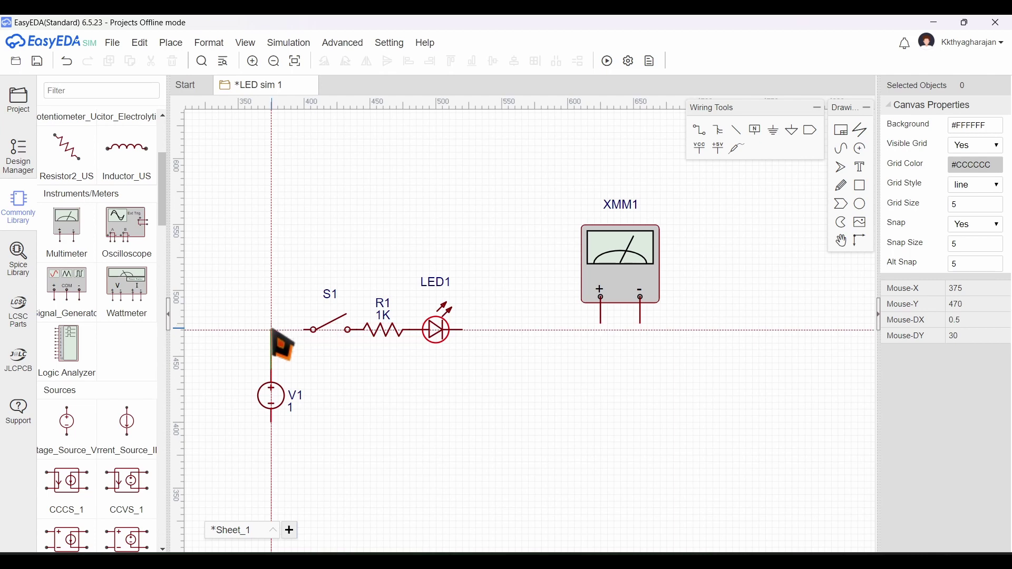
click(306, 330)
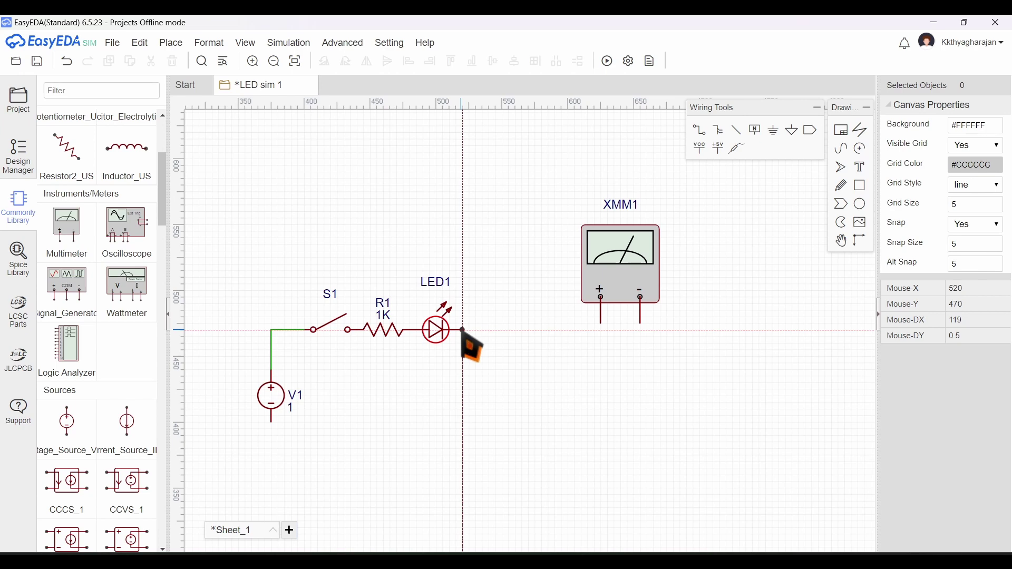
click(462, 329)
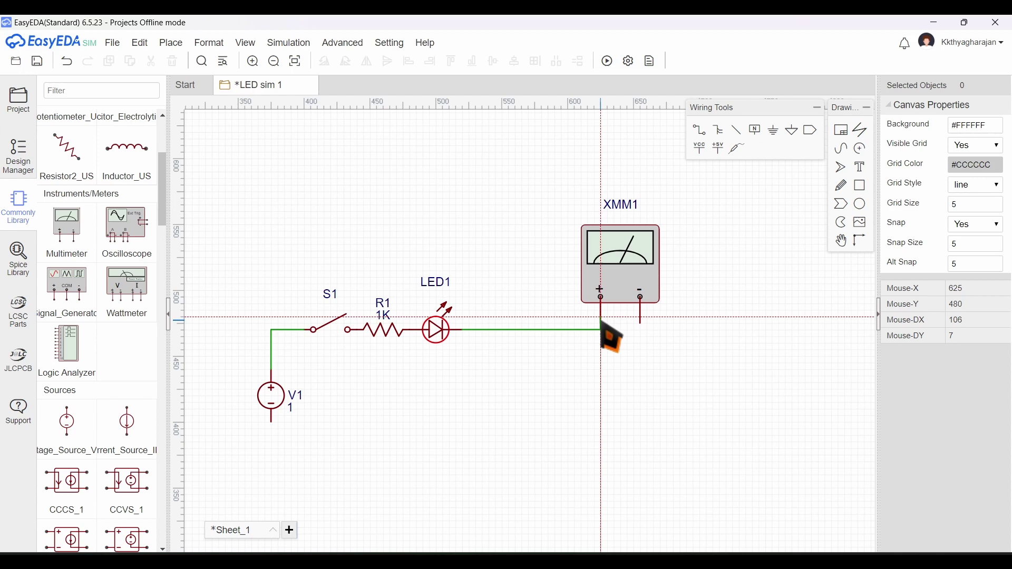
Wire LED1 to XMM1 + and XMM1 − back to V1's negative terminal, closing the loop.
click(601, 323)
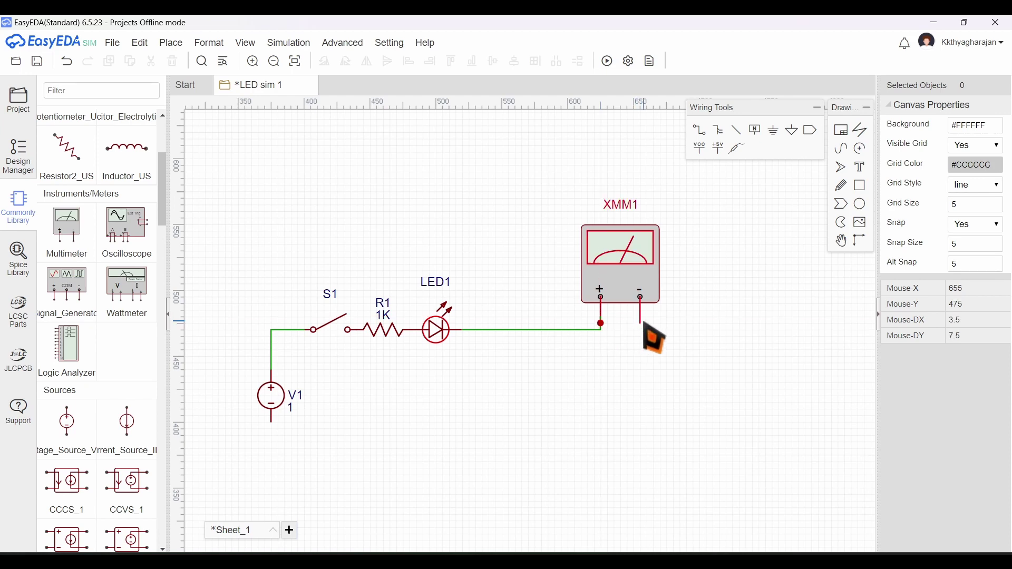
click(641, 323)
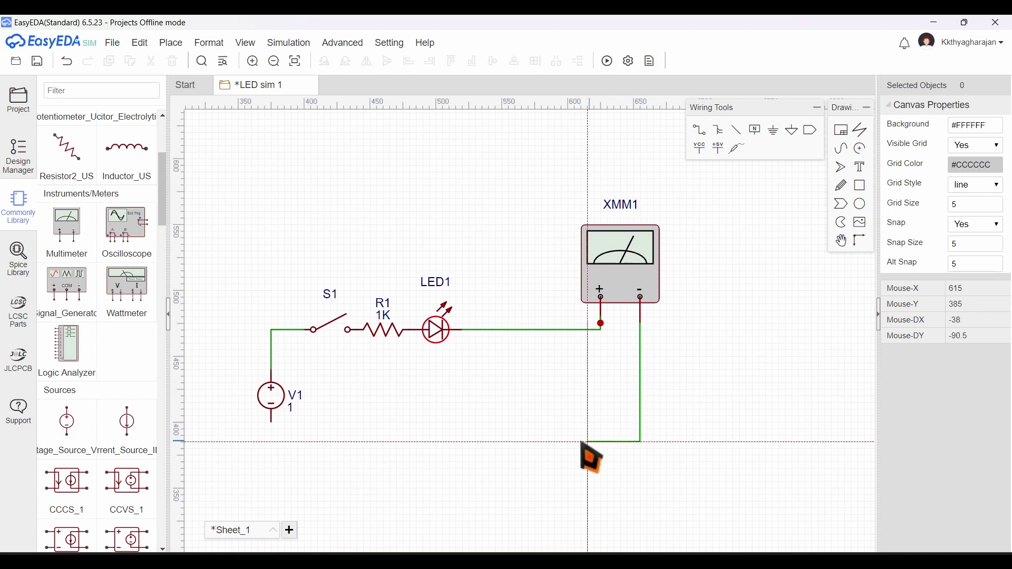
click(272, 423)
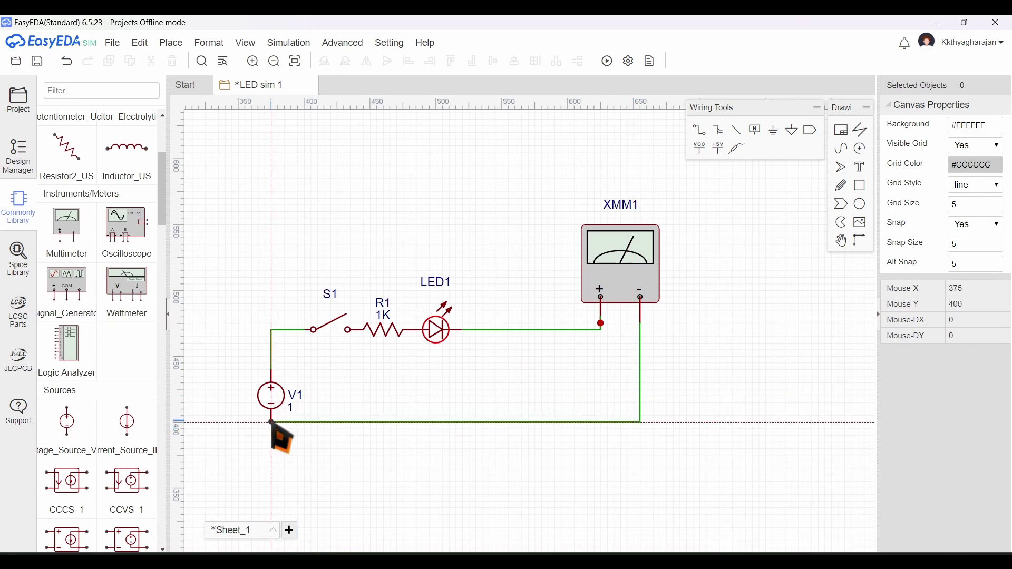
right_click(292, 475)
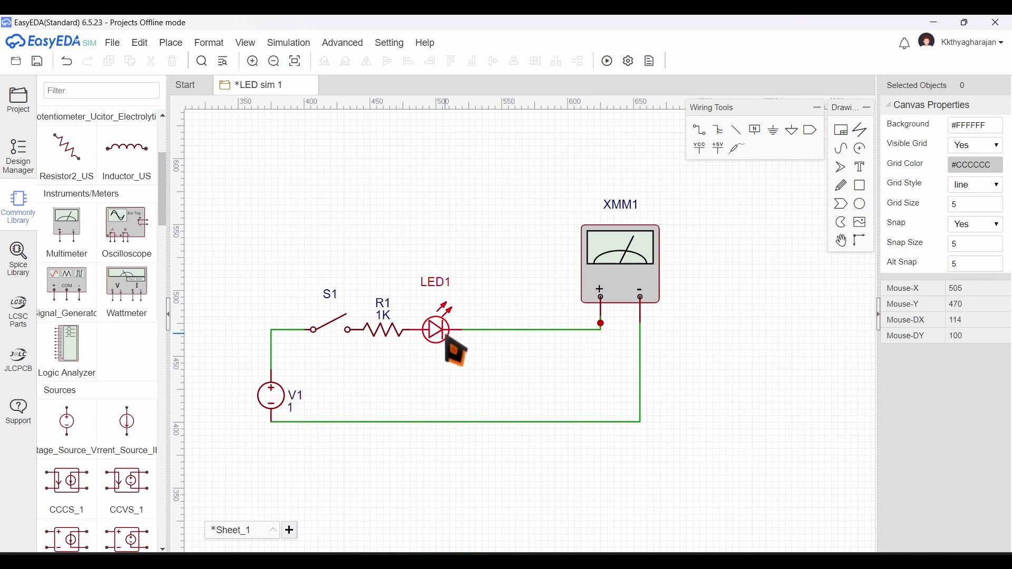
Set V1's value to 5 and R1's to 100, then select multimeter XMM1.
click(295, 412)
text(100)
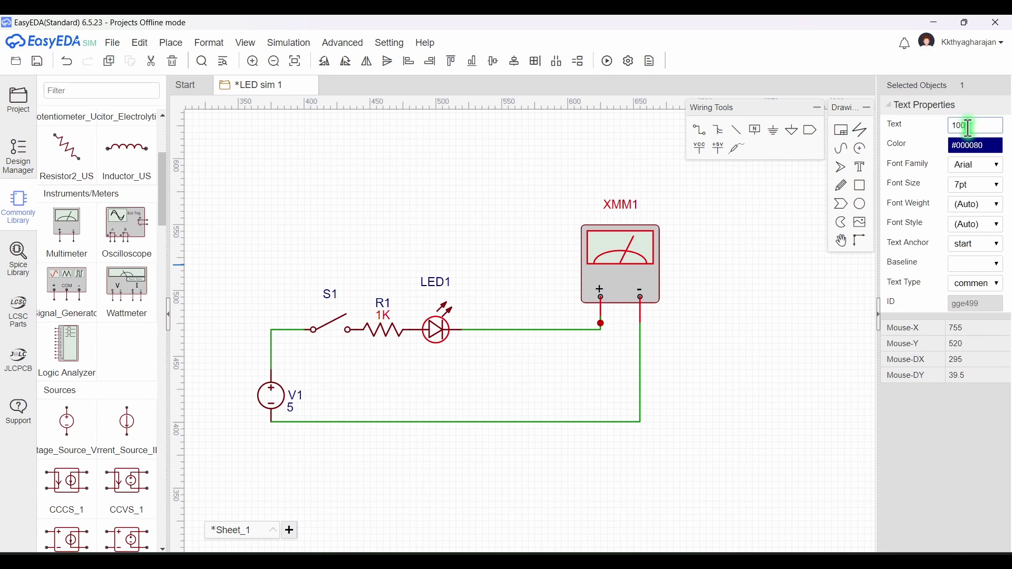
key(Return)
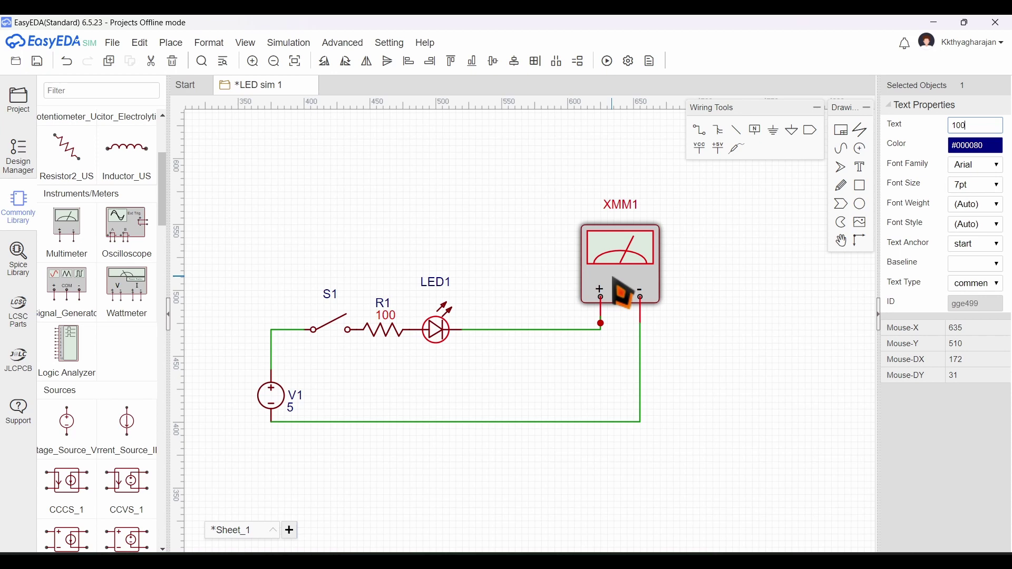
click(622, 292)
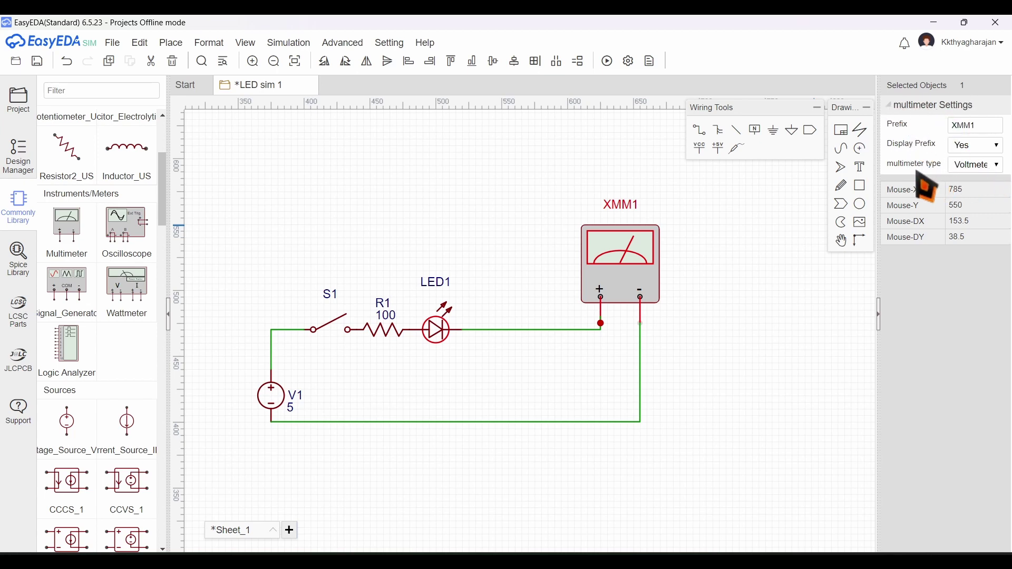
Change XMM1's multimeter type from voltmeter to Ammeter.
click(998, 164)
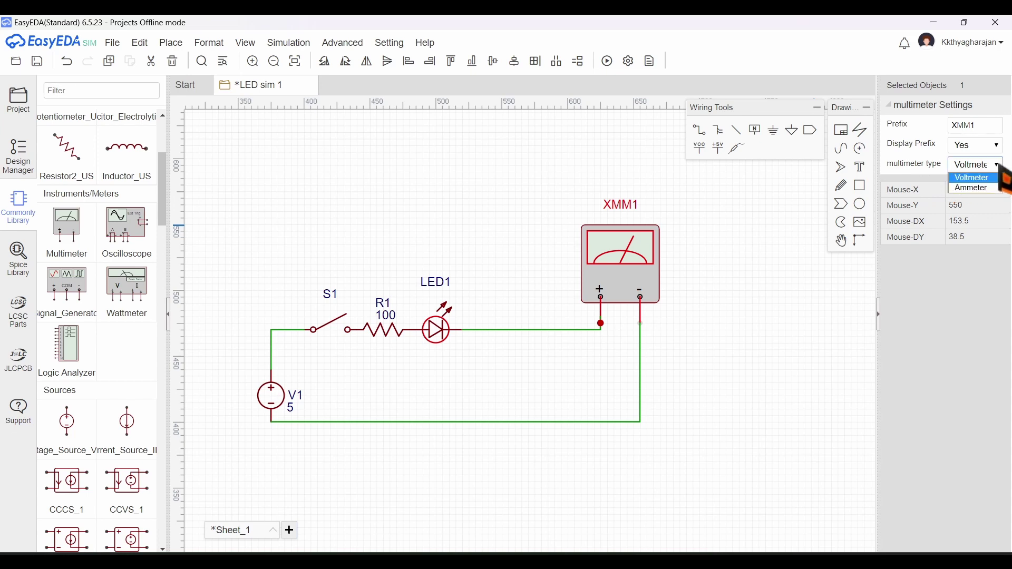
click(981, 186)
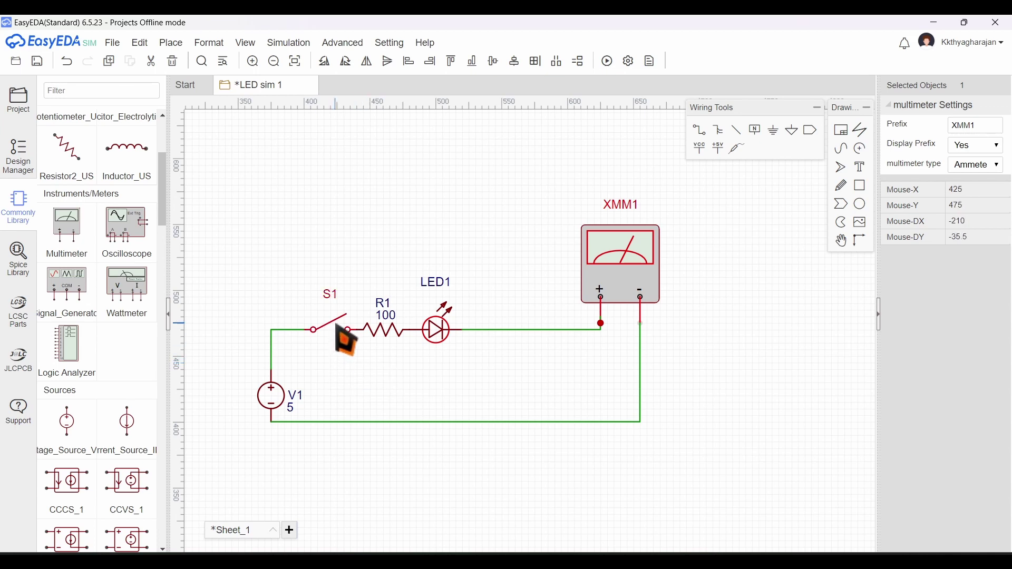
Set switch S1's SPST state from Open to Close.
click(338, 330)
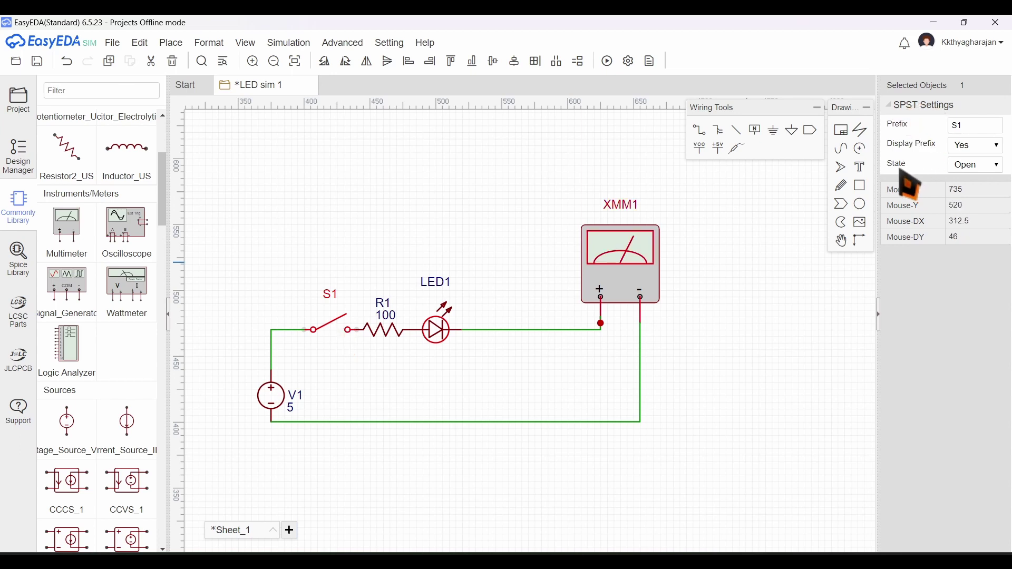
click(984, 165)
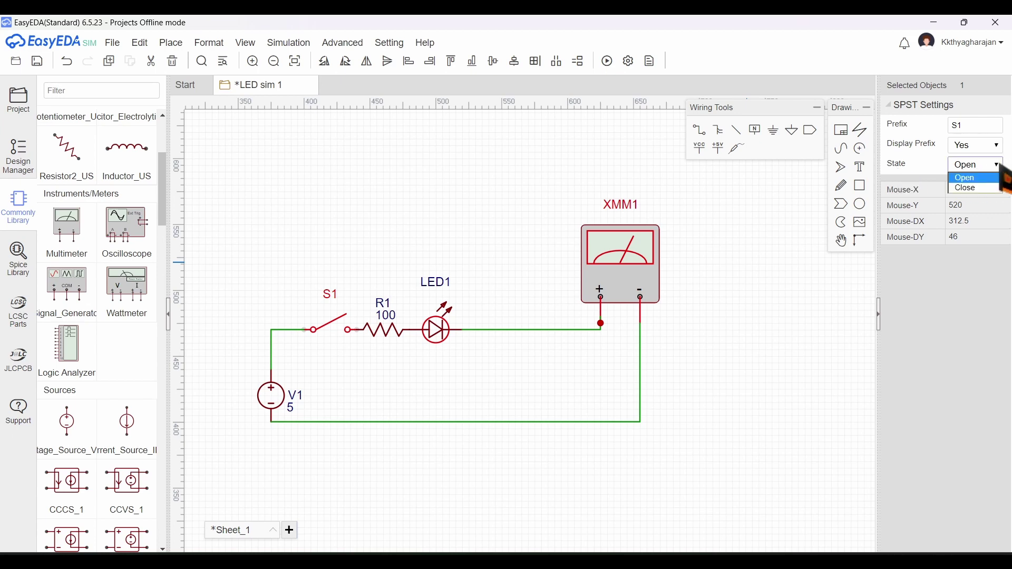
click(966, 189)
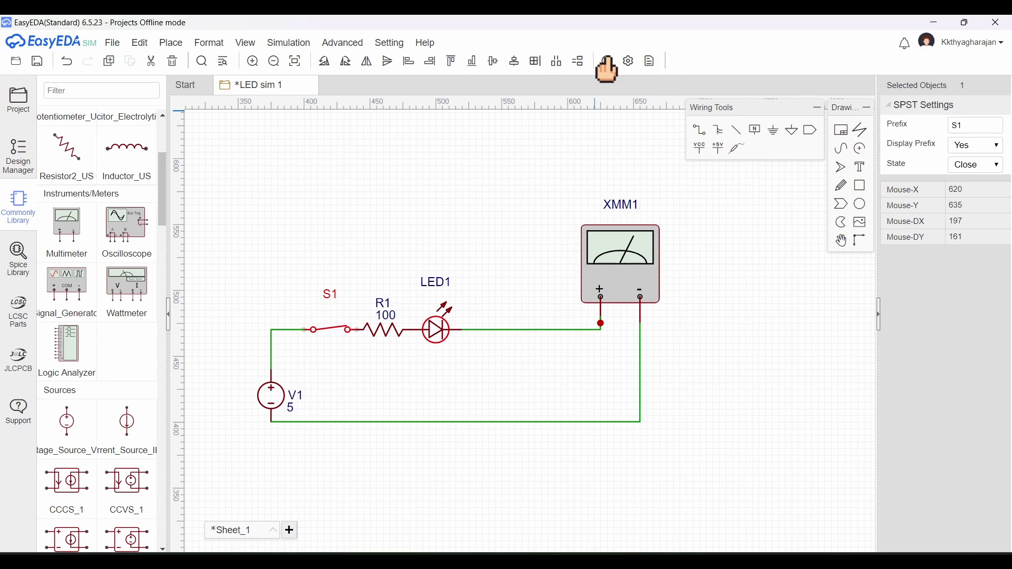
Run the simulation, dismiss the missing-ground error and add a GND flag to V1's negative terminal.
click(607, 61)
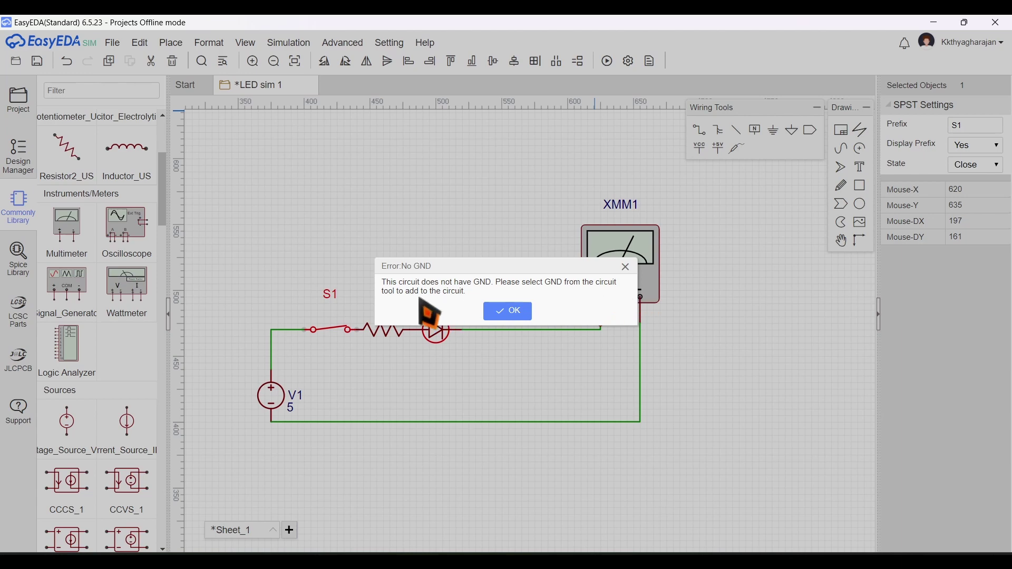
click(514, 312)
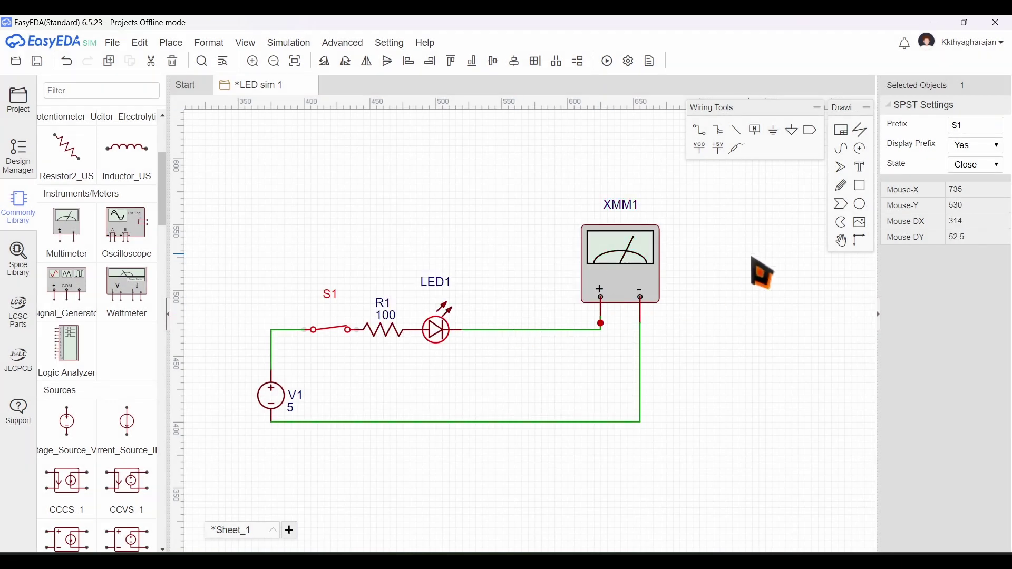
click(774, 131)
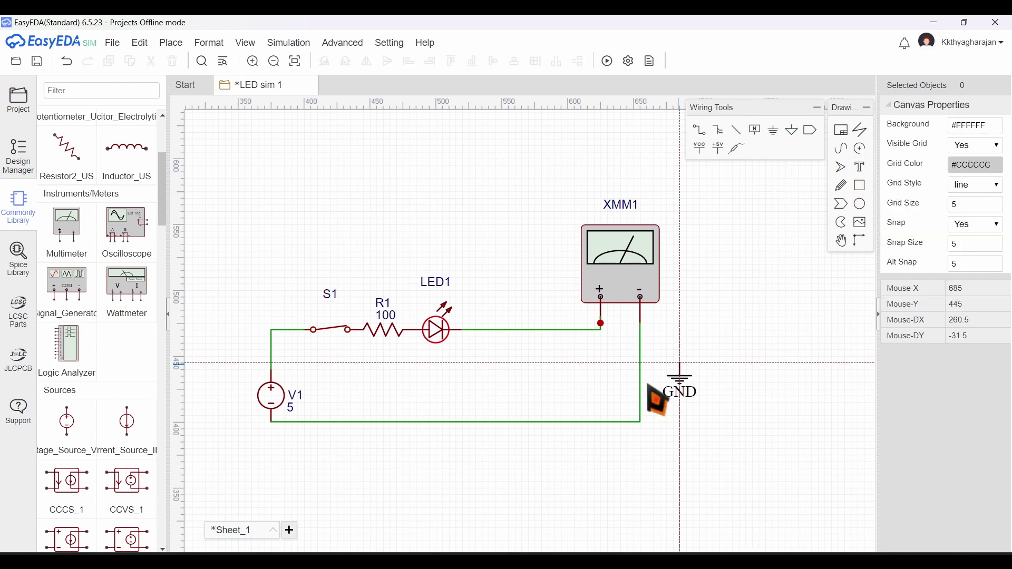
click(271, 433)
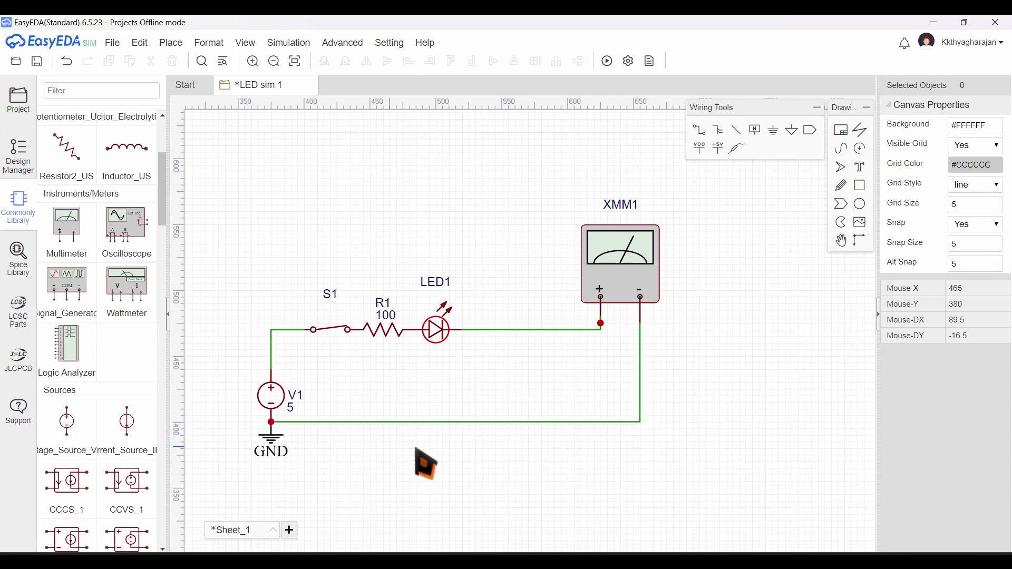
Run the simulation so ammeter XMM1 reads 0.031 A, then save with Ctrl+S.
click(607, 61)
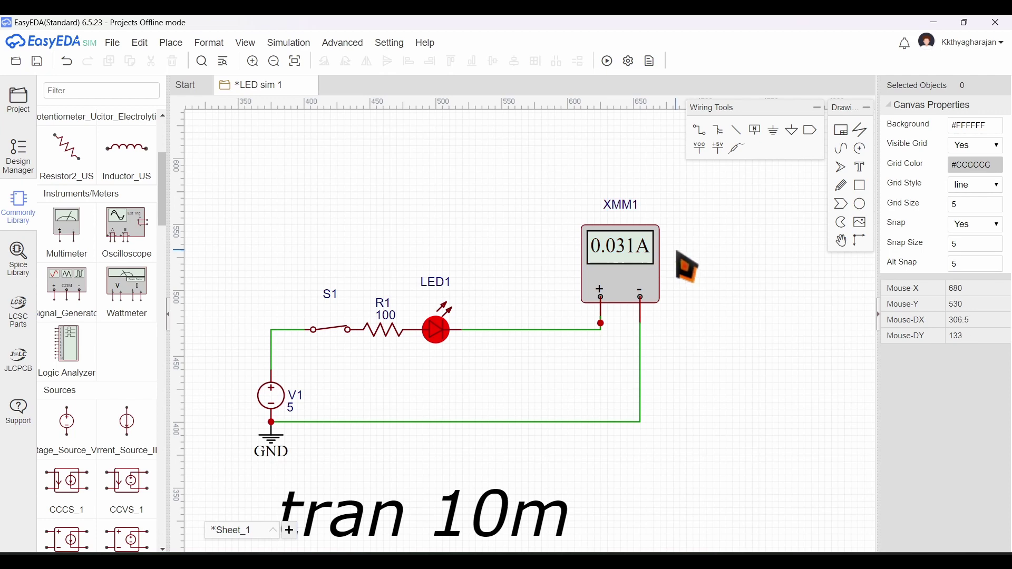
key(ctrl+s)
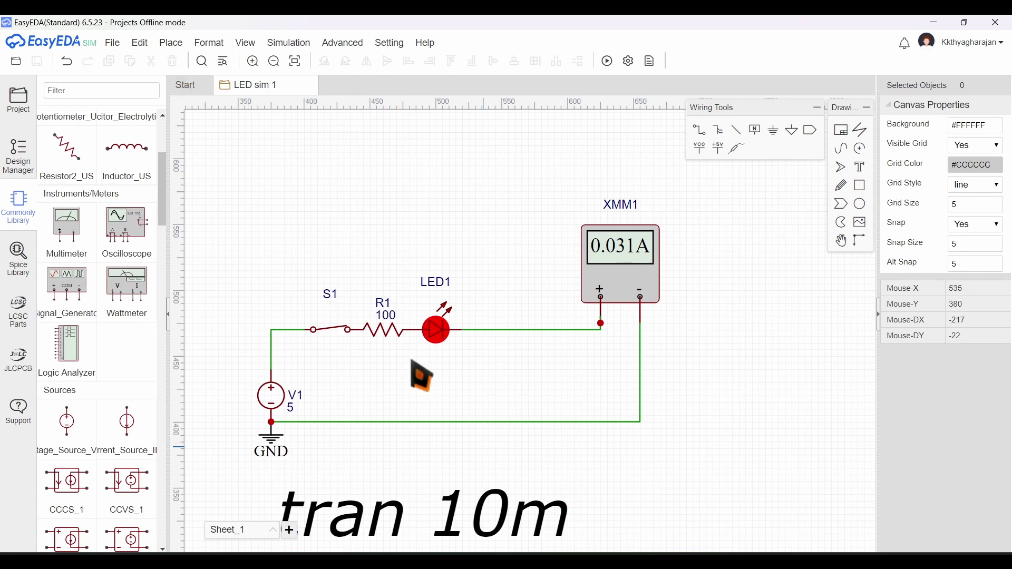
click(245, 43)
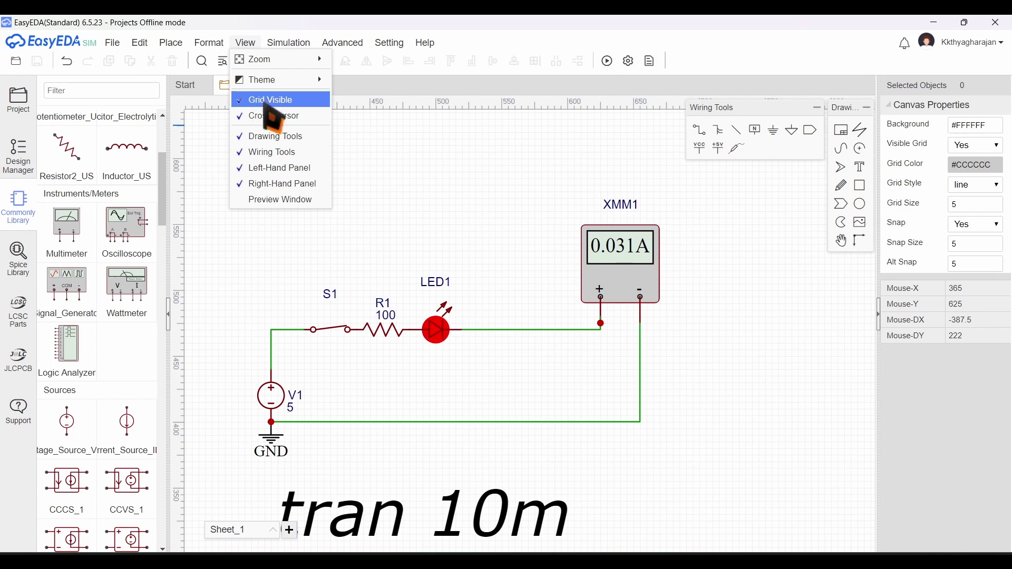
Turn off Grid Visible in View and head to Format for the sheet frame.
click(269, 100)
click(245, 43)
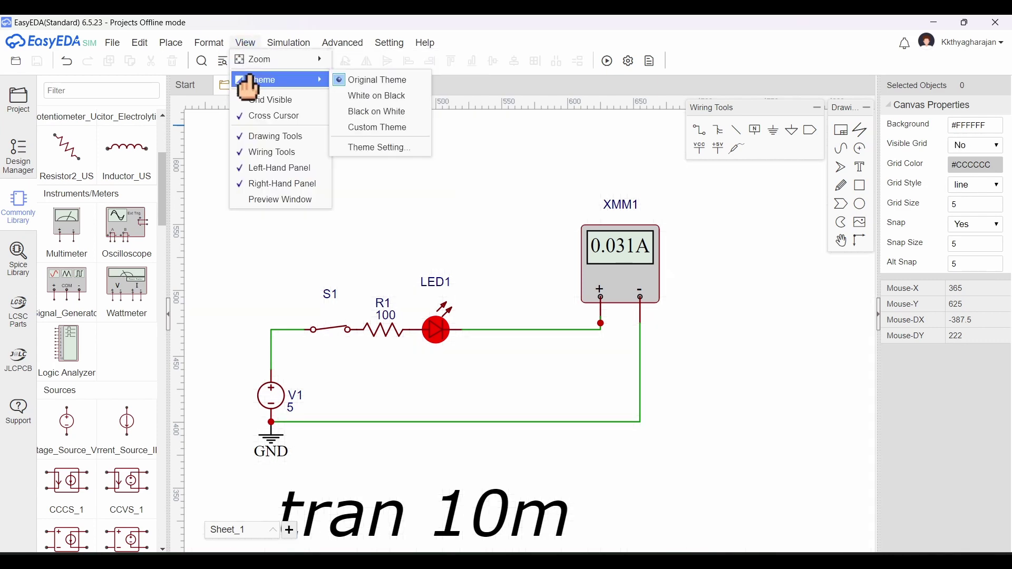
click(364, 183)
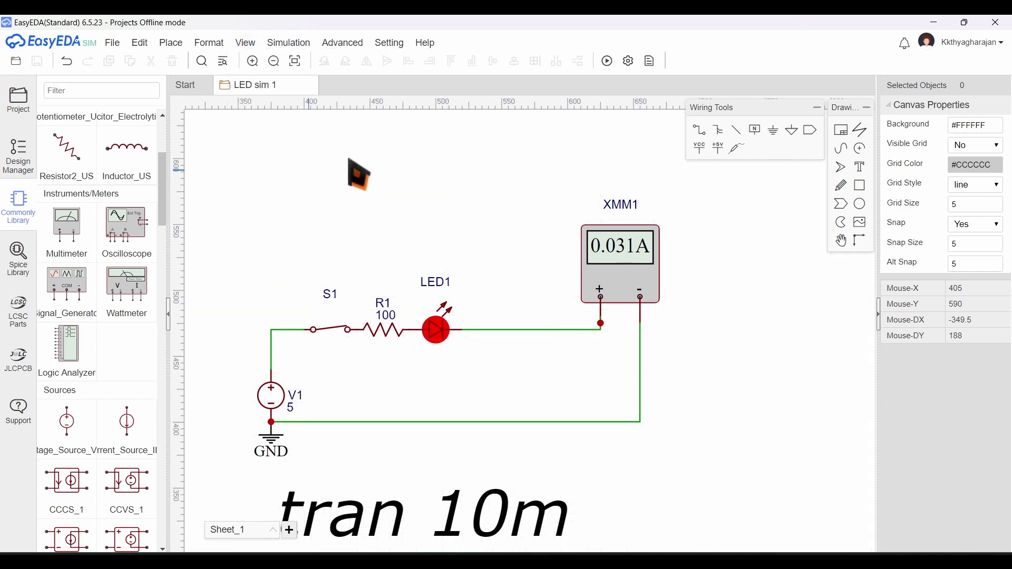
click(210, 43)
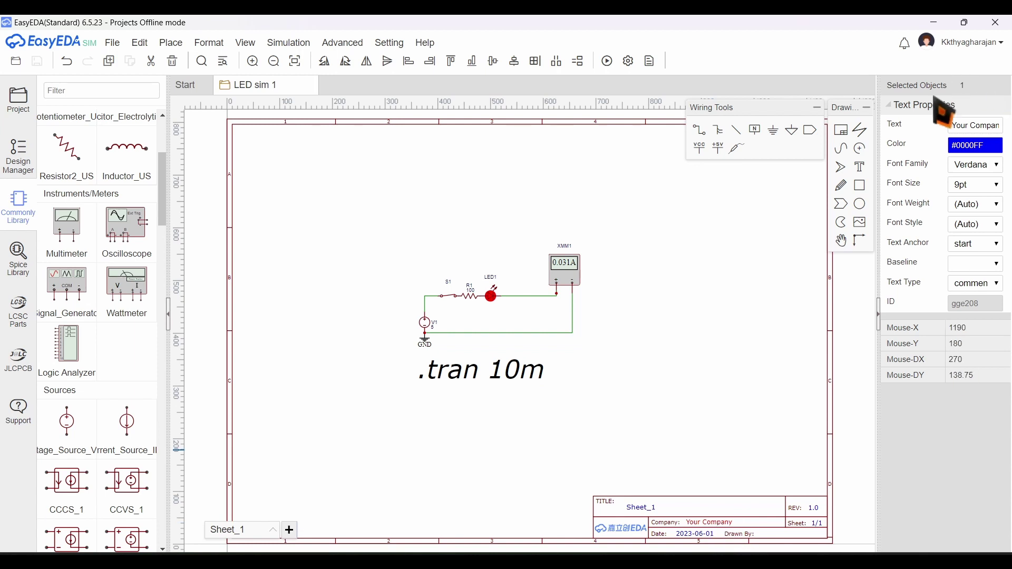
Replace 'Your Company' with RMDEC in the title block, keep date 2023-06-01, and save.
click(975, 126)
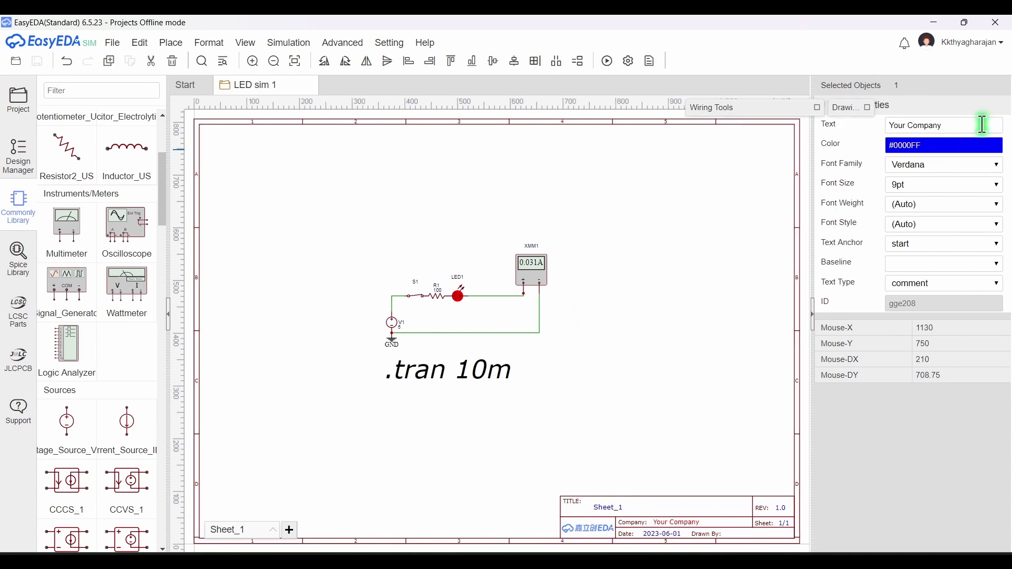
double_click(954, 125)
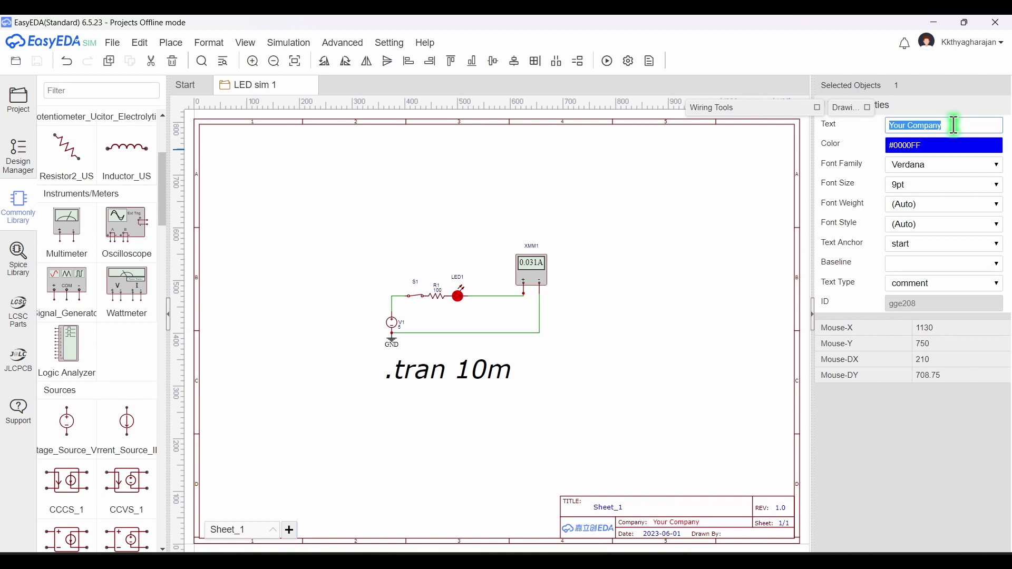
text(RMDEC)
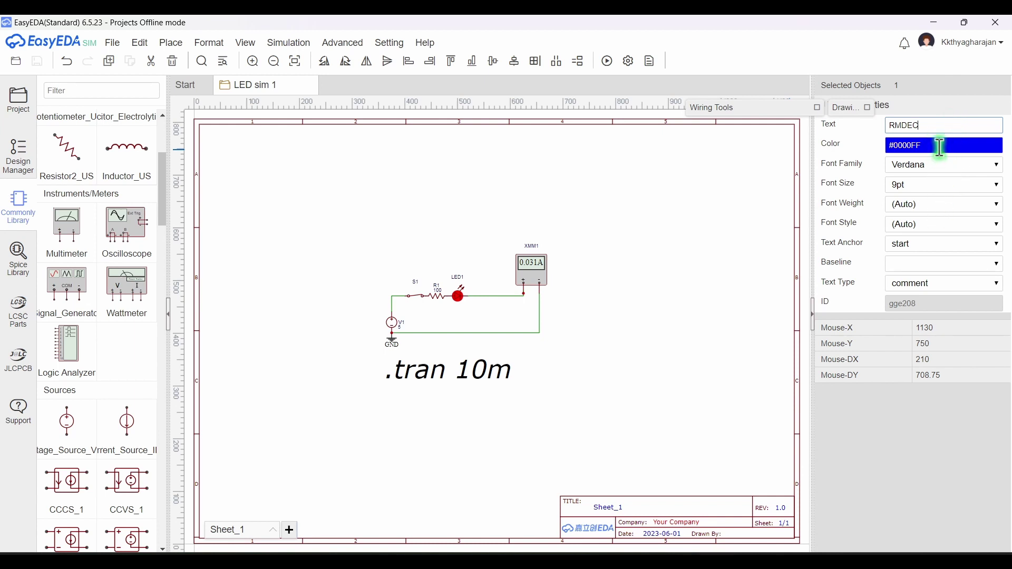
drag(939, 147, 915, 145)
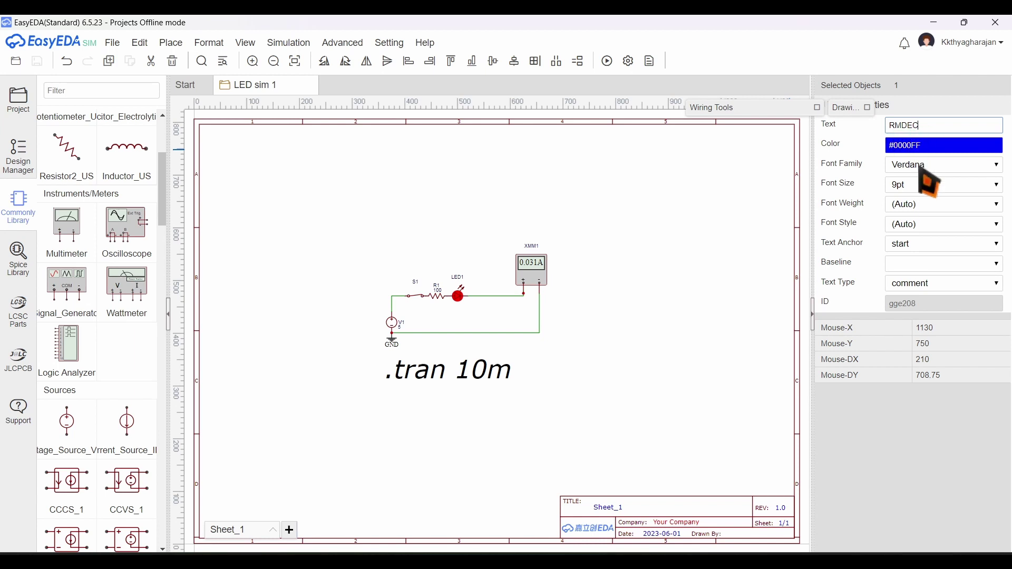
click(668, 534)
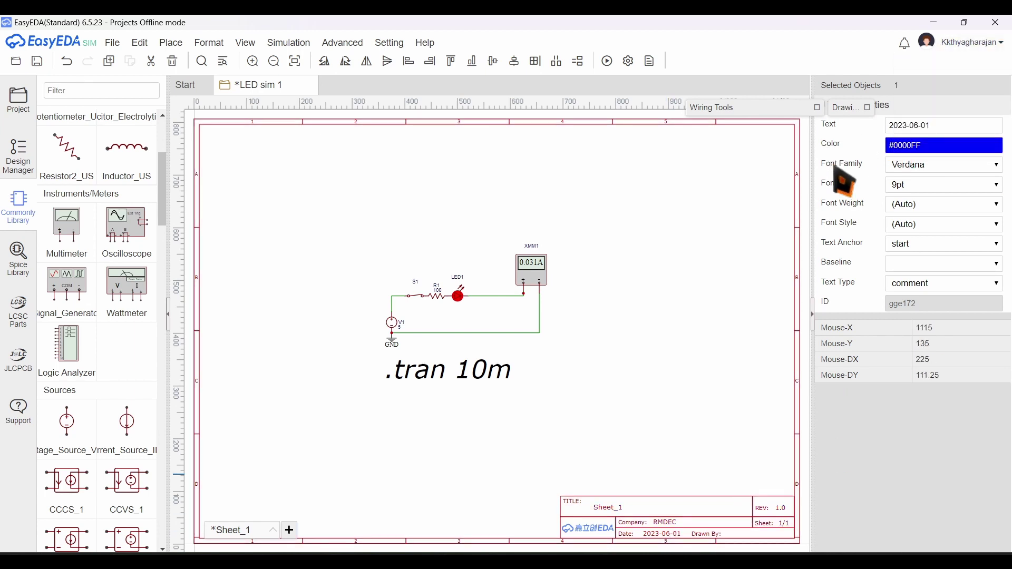
click(926, 125)
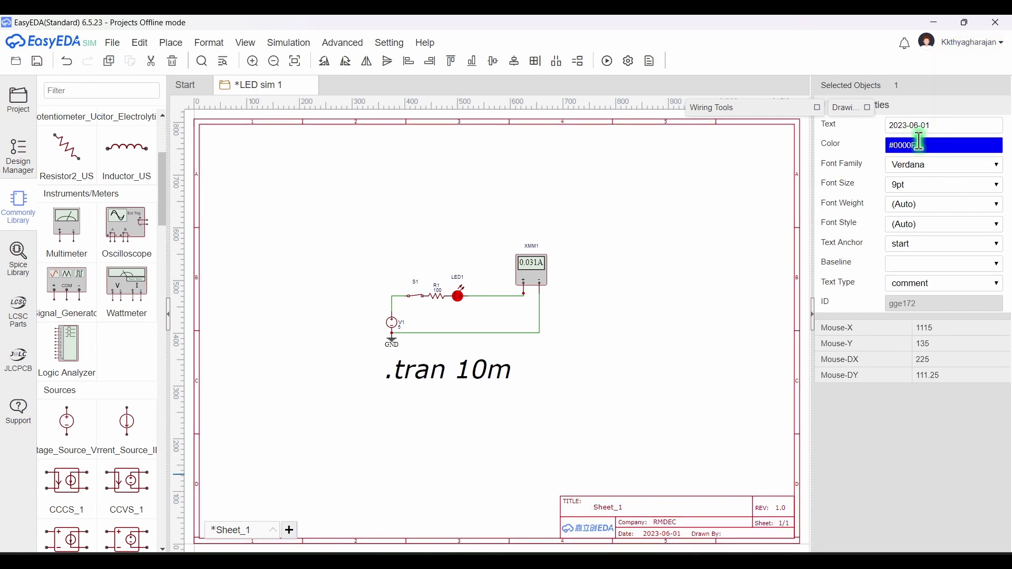
click(705, 455)
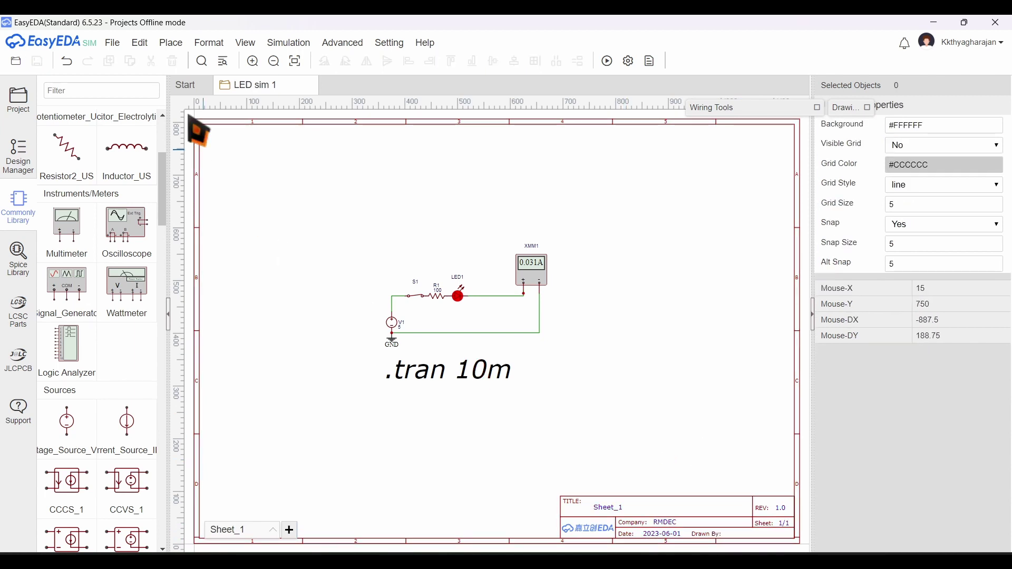
Export the sheet via File > Export > PNG as Schematic_LED sim 1_2023-06-01 and show its folder.
click(113, 43)
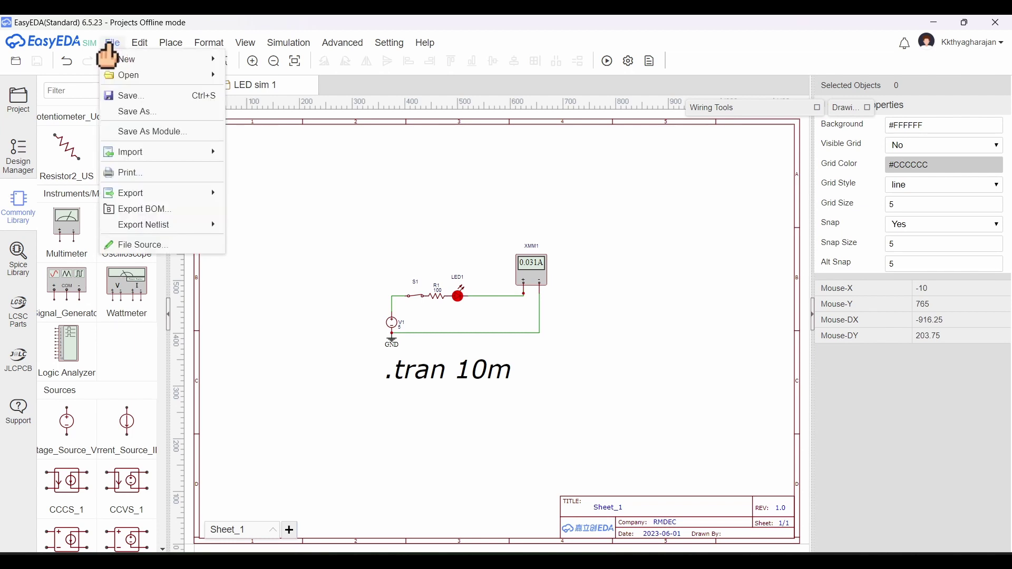
mouse_move(151, 194)
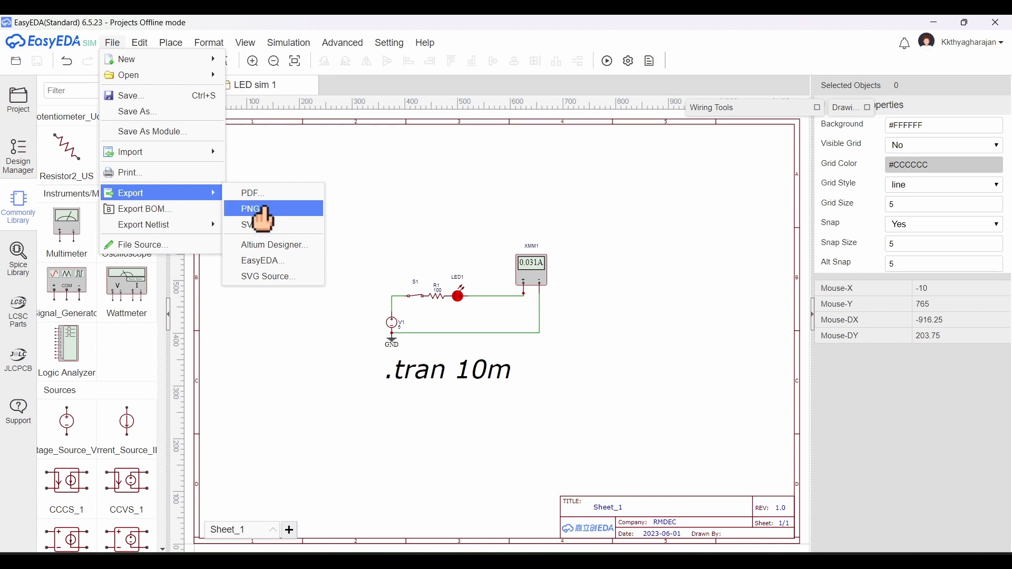
click(256, 209)
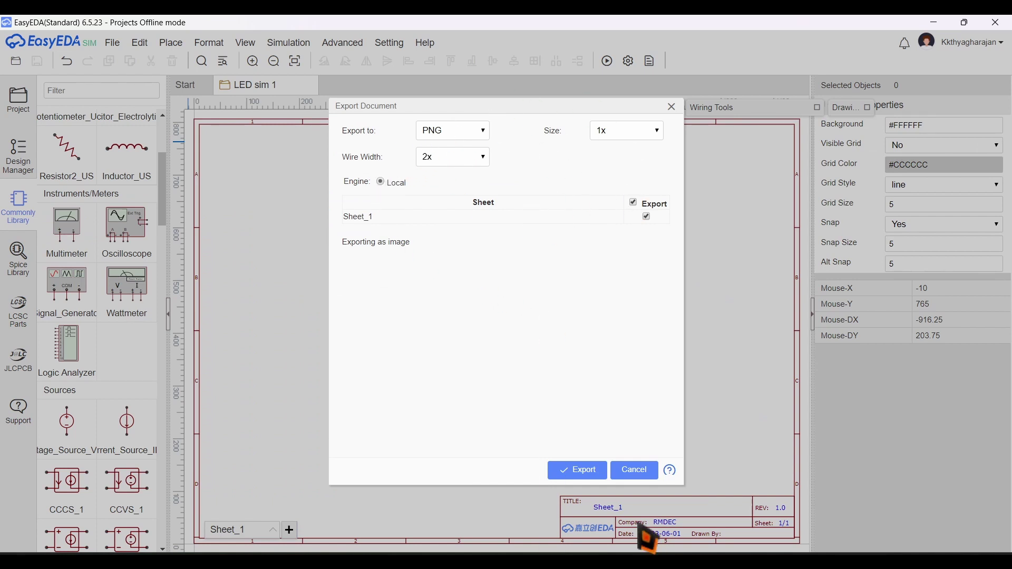
click(580, 471)
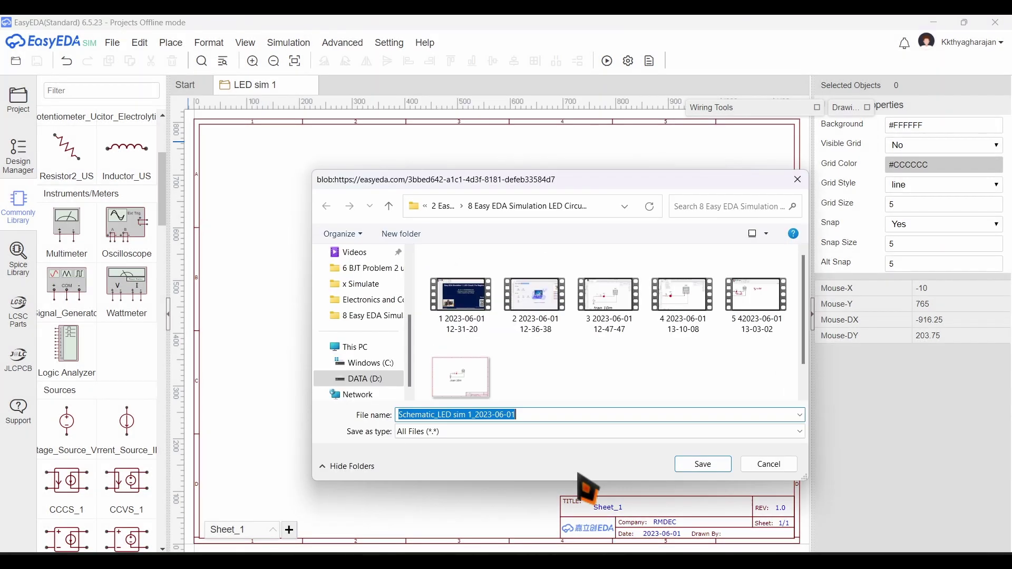
click(702, 464)
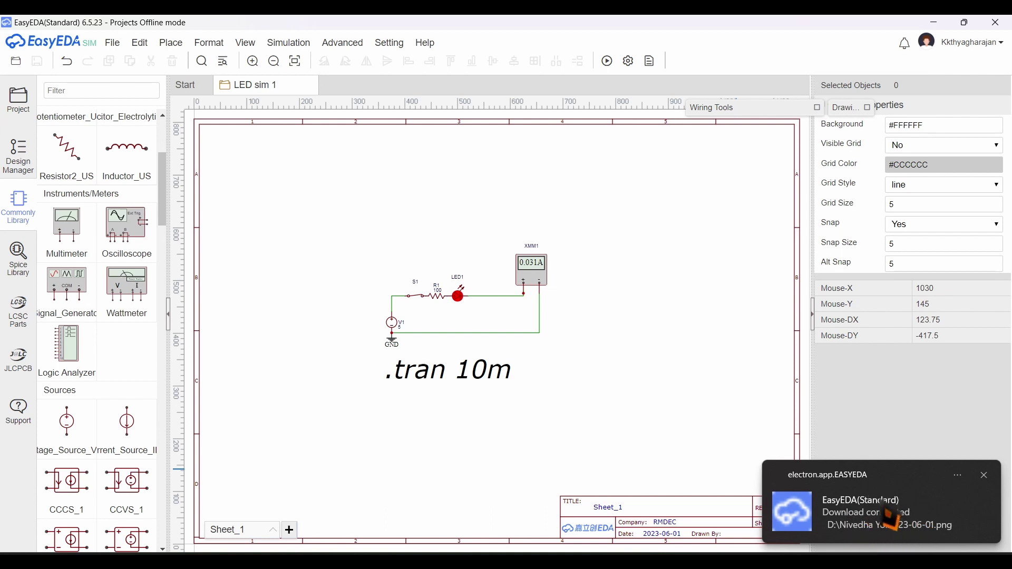
click(318, 538)
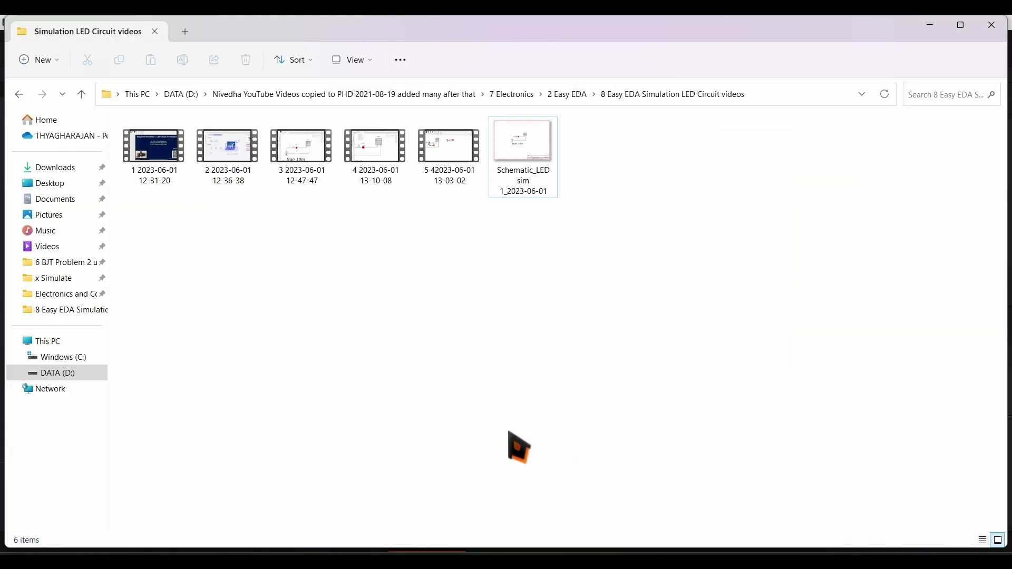
Open the exported Schematic_LED PNG from File Explorer in Photos.
click(528, 161)
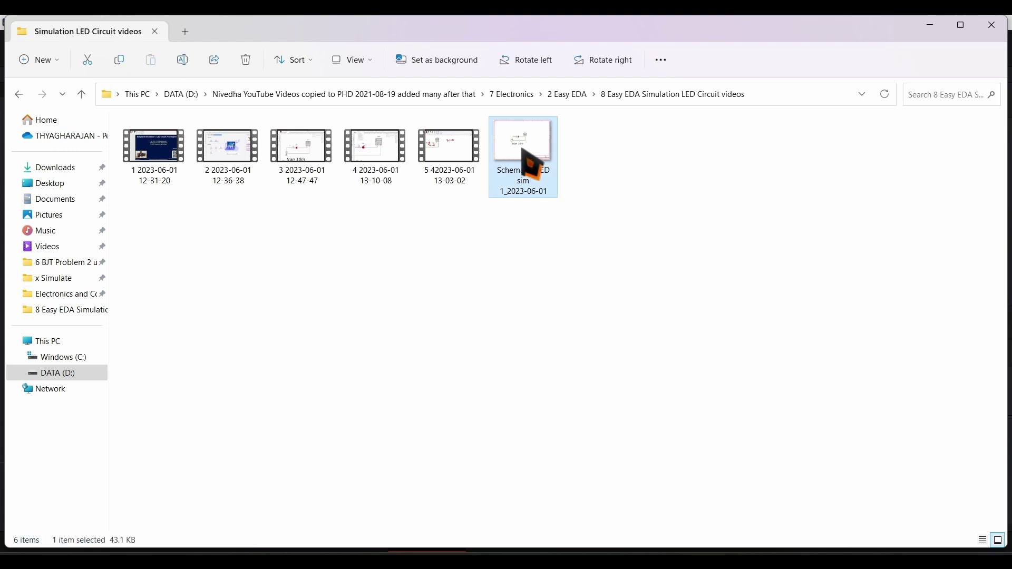
double_click(529, 162)
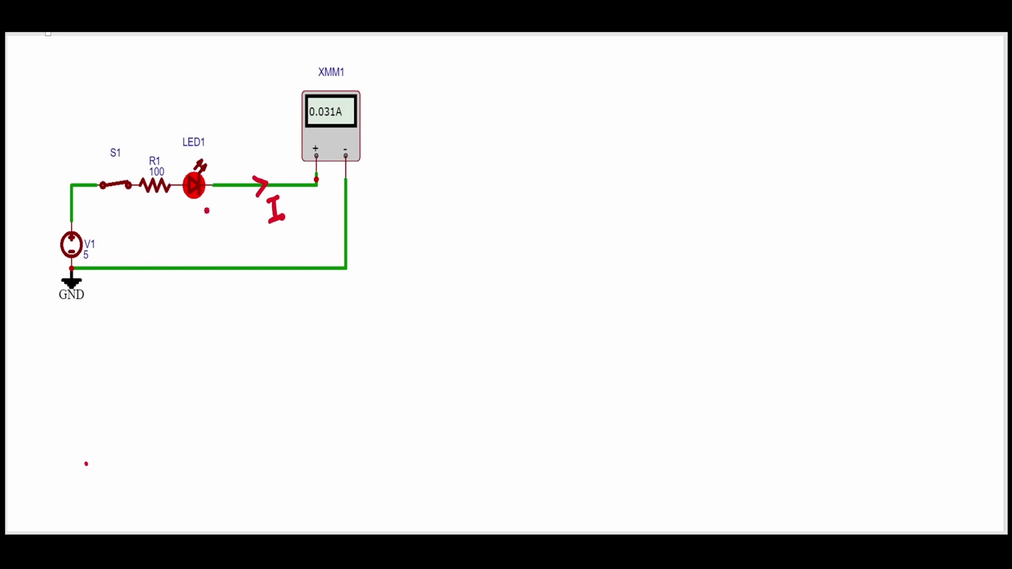
Draw a red arrow under the LED and handwrite 1.7V - 2.2V beside it.
mouse_move(208, 209)
mouse_down()
mouse_move(182, 217)
mouse_move(200, 241)
mouse_up()
mouse_move(204, 224)
mouse_down()
mouse_move(215, 241)
mouse_move(288, 247)
mouse_up()
click(254, 250)
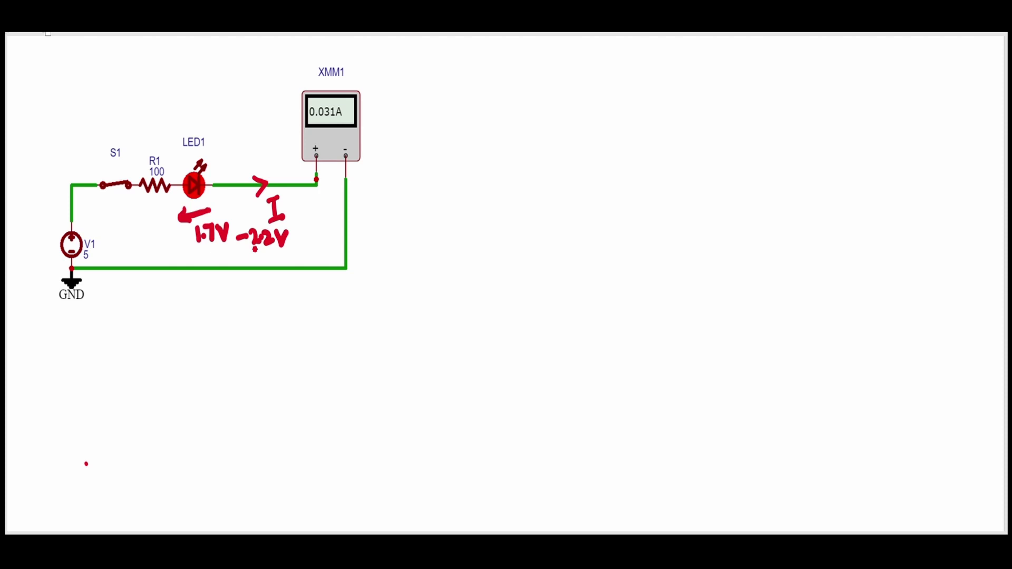